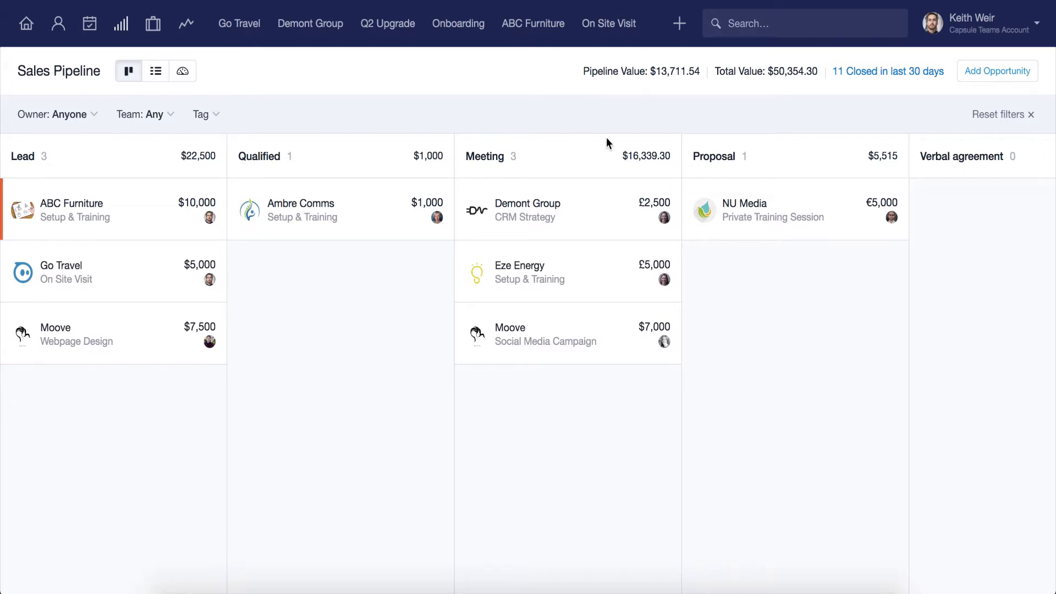
Open the opportunity milestones in the account settings, inspect the Qualified milestone's details, and close them without changes.
click(971, 23)
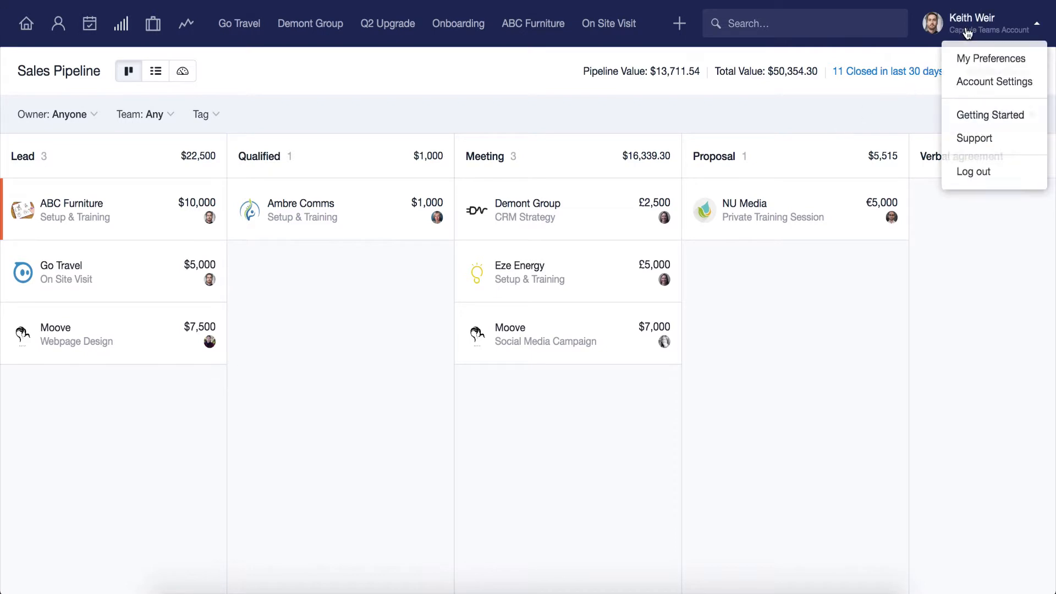
click(976, 84)
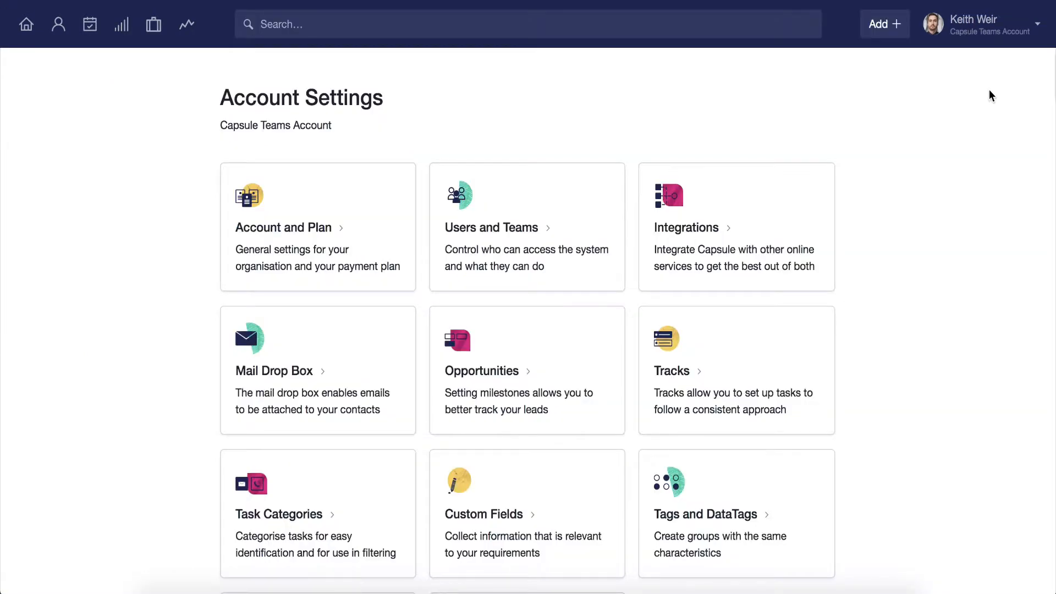
click(587, 329)
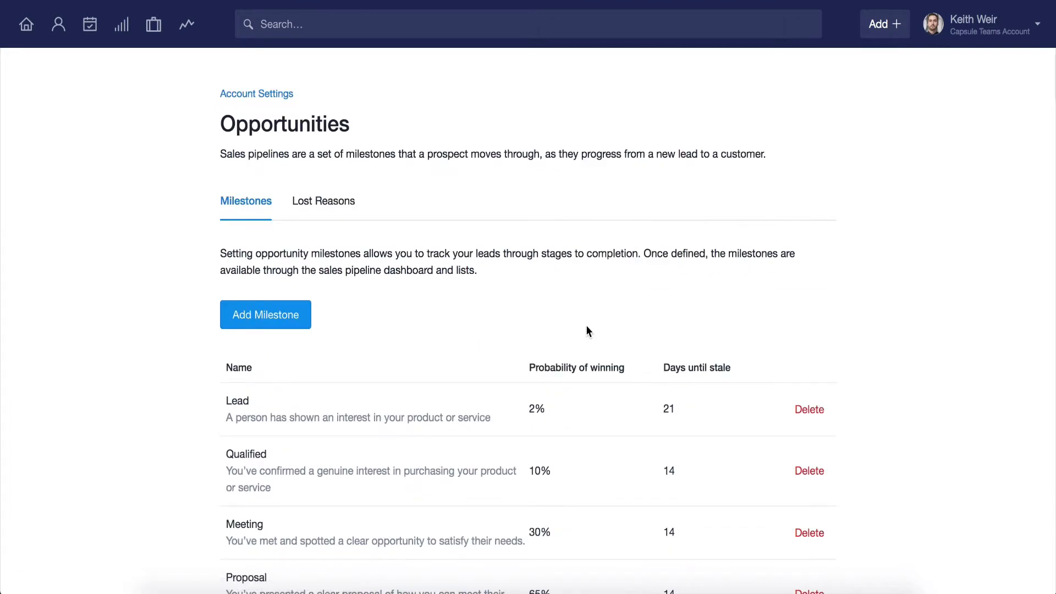
click(454, 457)
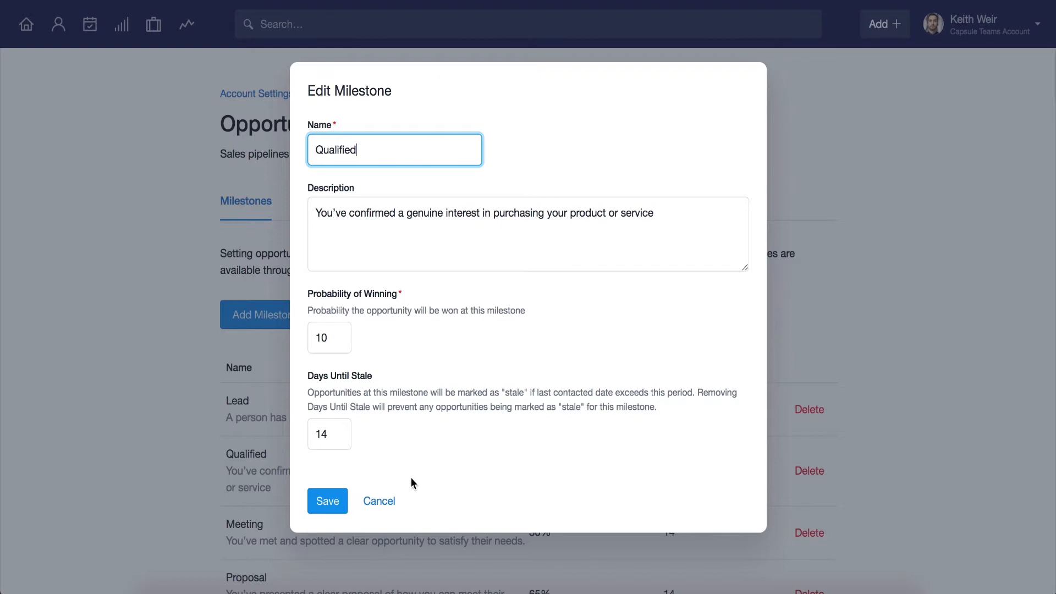
click(387, 506)
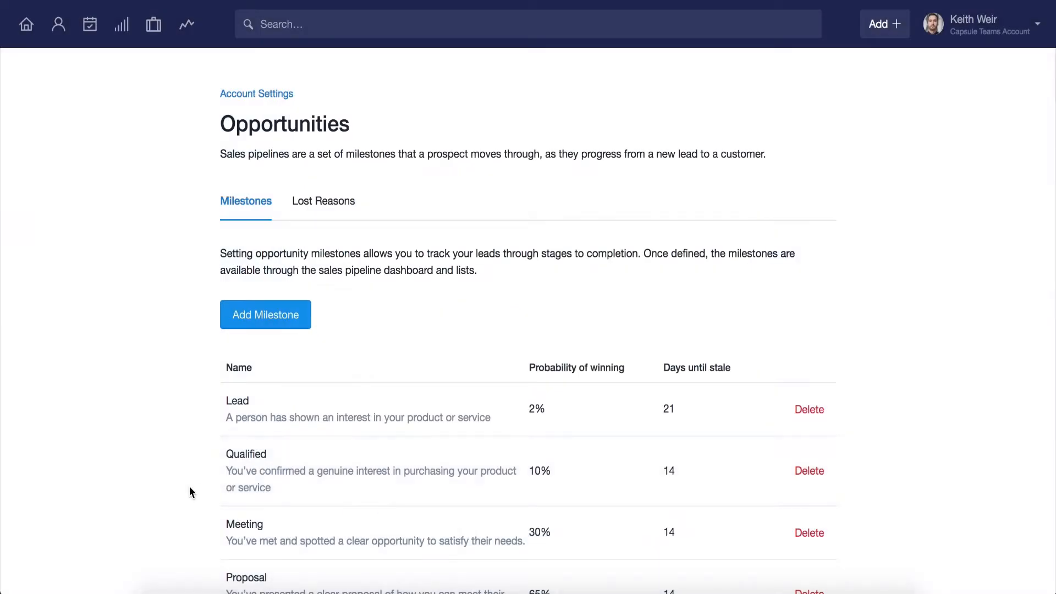
Return to the sales pipeline and check the description of the Lead milestone.
click(124, 32)
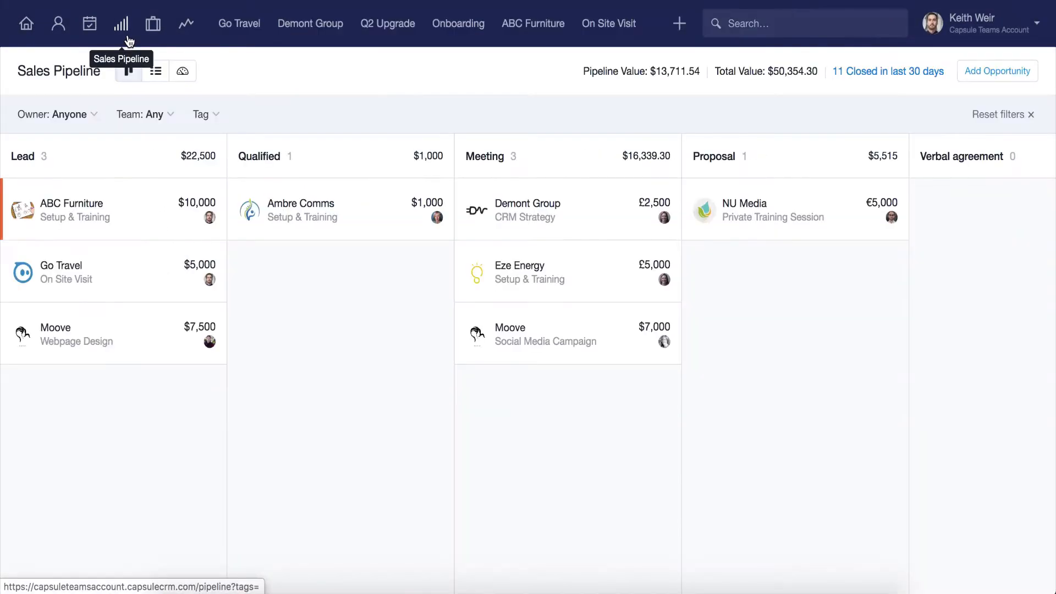
mouse_move(31, 157)
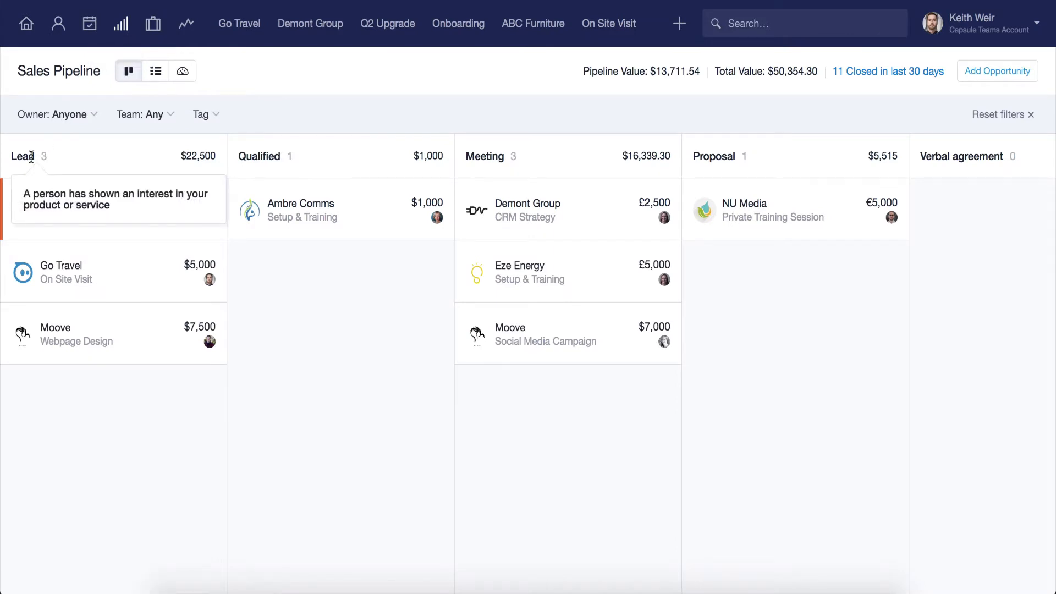
mouse_move(4, 199)
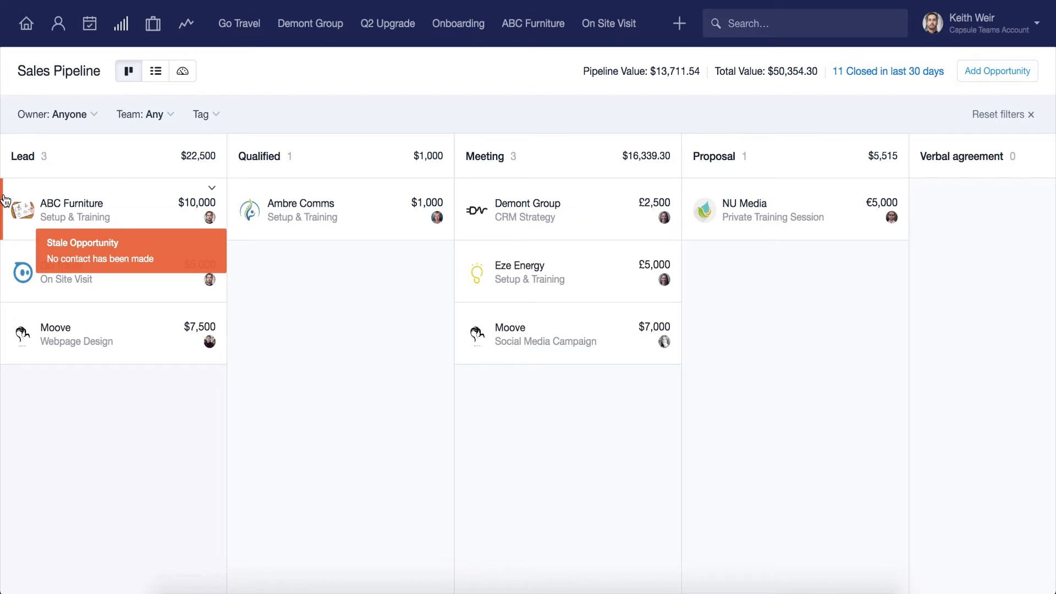
Filter the sales pipeline by owner to show only your own opportunities.
click(69, 115)
click(67, 206)
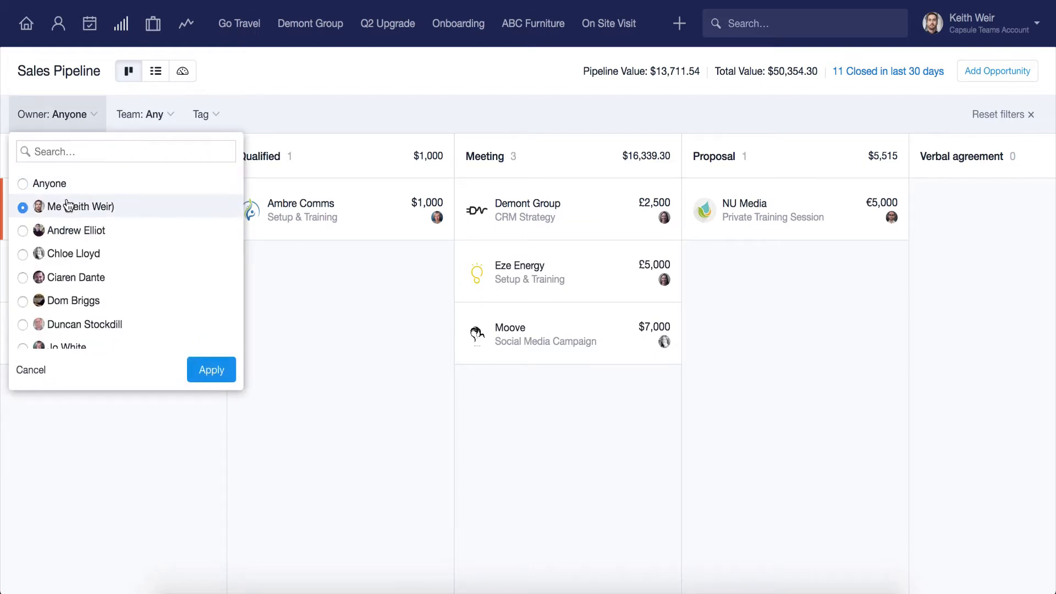
click(197, 366)
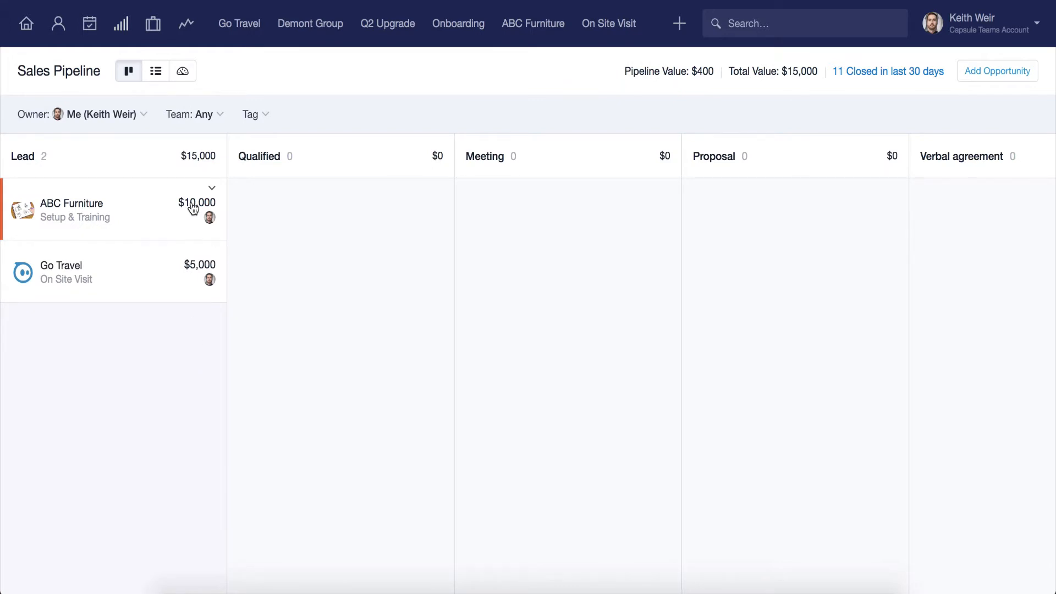
Review the available team and tag filter options for the pipeline without applying any.
click(205, 124)
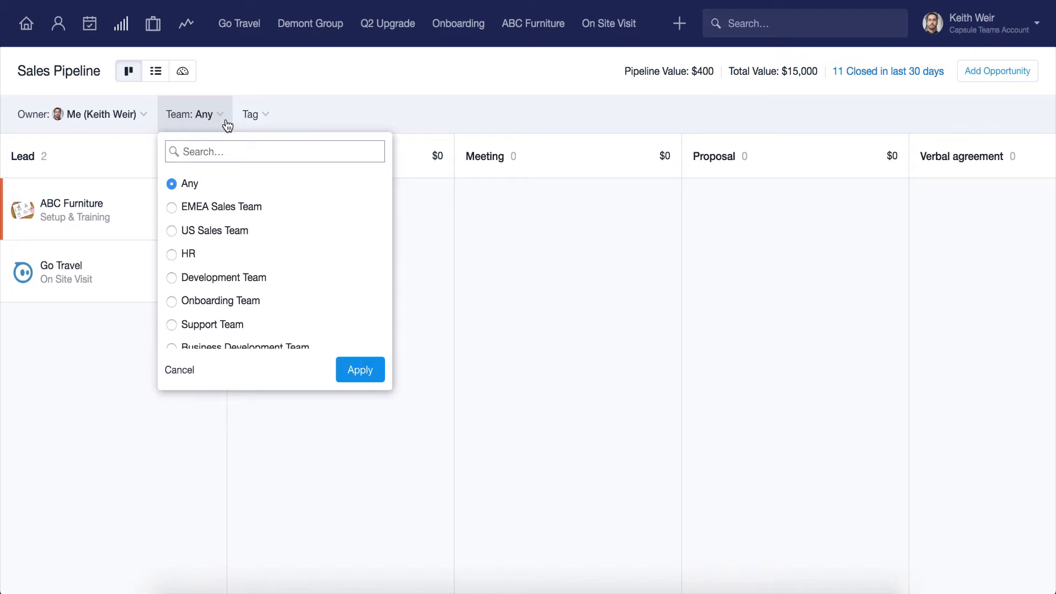
click(254, 121)
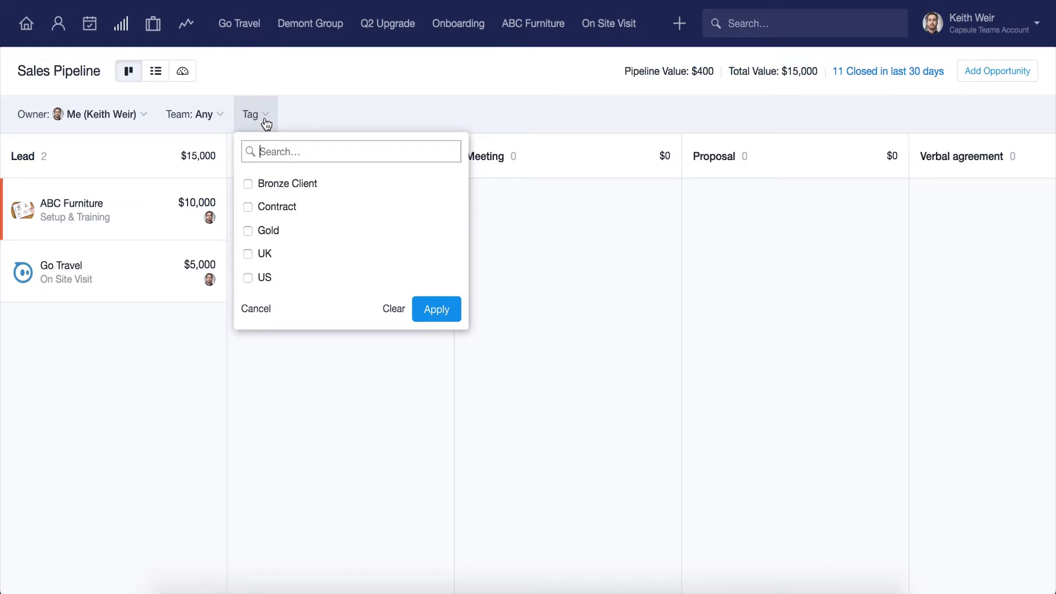
click(285, 117)
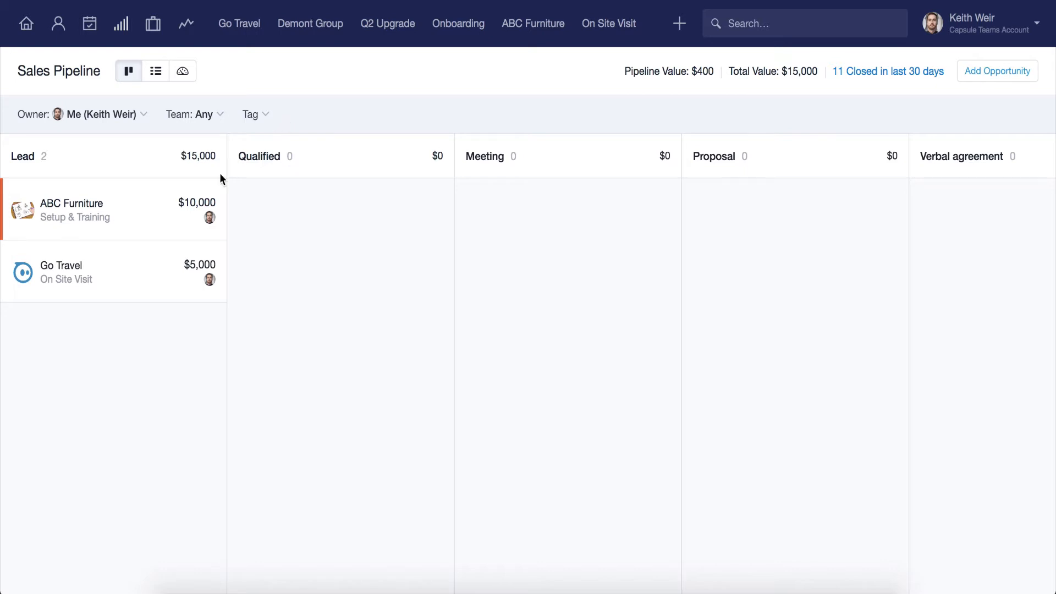
Move the Go Travel opportunity from the Lead milestone to Qualified.
drag(84, 268, 317, 220)
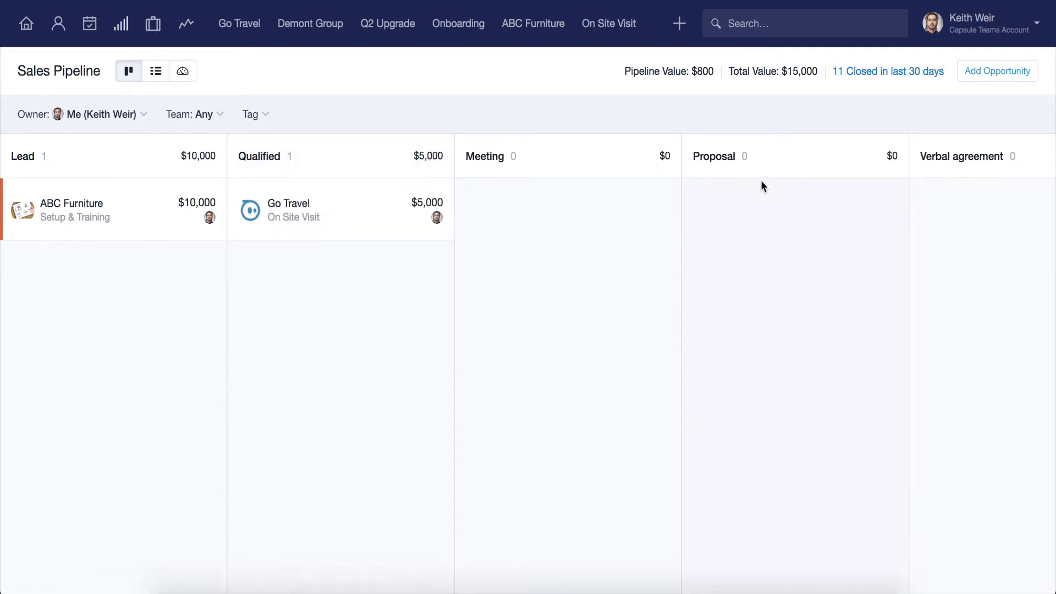
Start a new opportunity related to Demont Group and name it "New Signup".
click(988, 82)
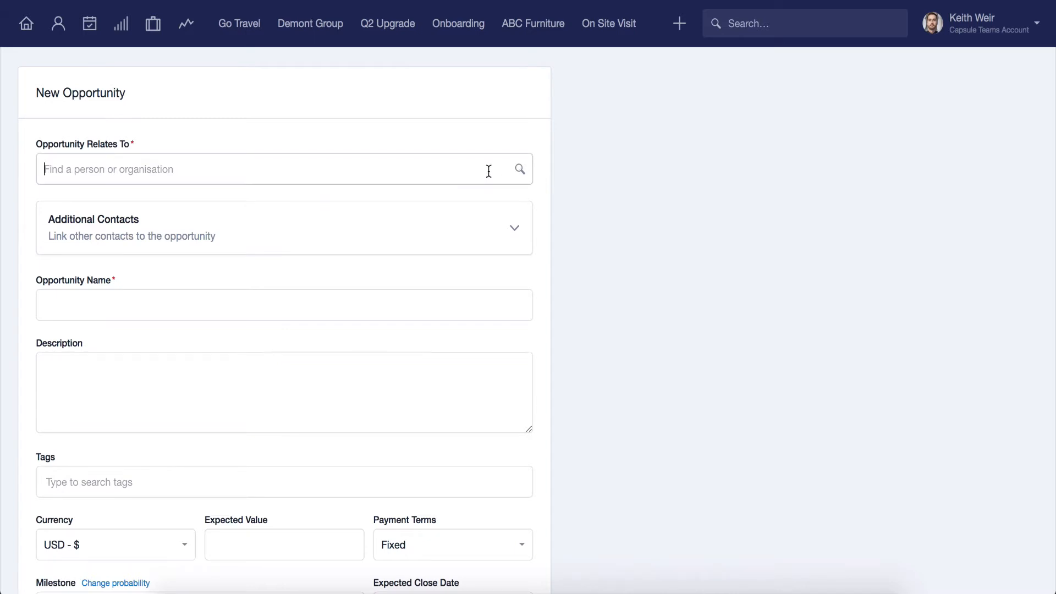
text(De)
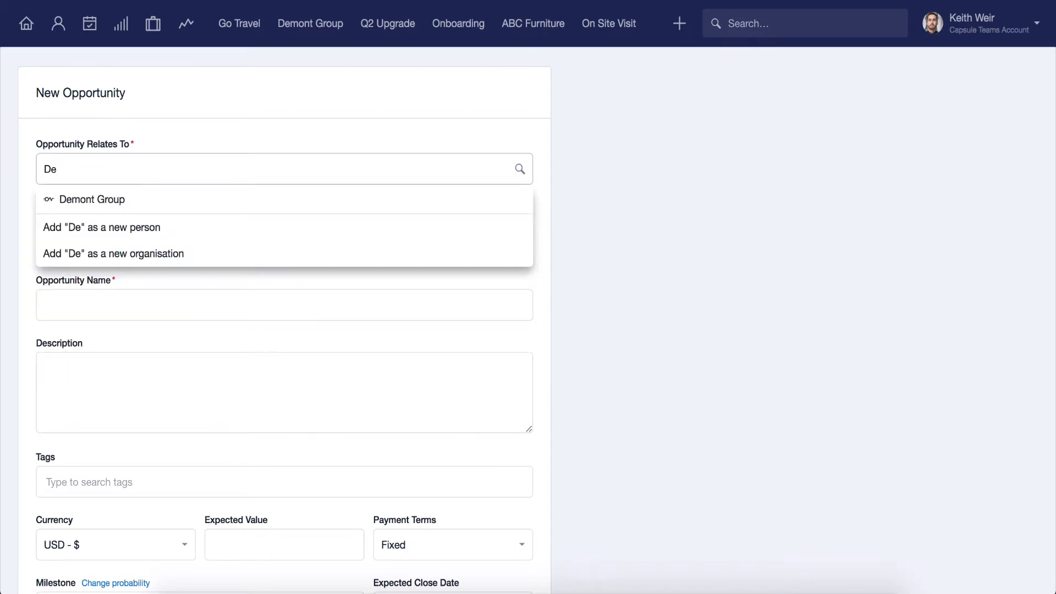
click(448, 194)
scroll(447, 190, down, 2)
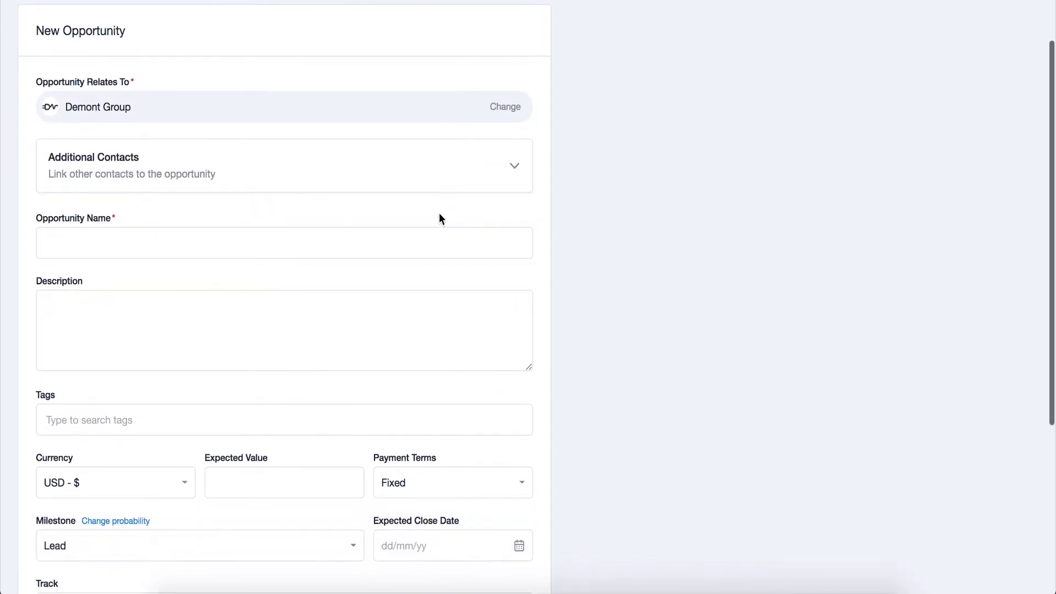
click(434, 240)
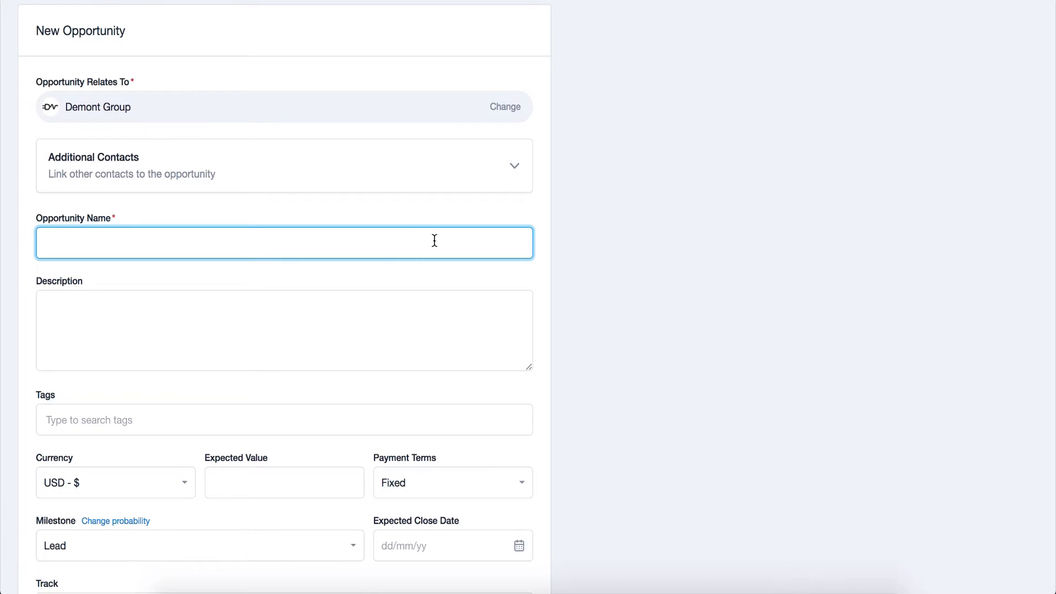
text(New Signup)
Leave the description empty and add the Gold tag to the new opportunity.
scroll(422, 271, down, 1)
click(420, 281)
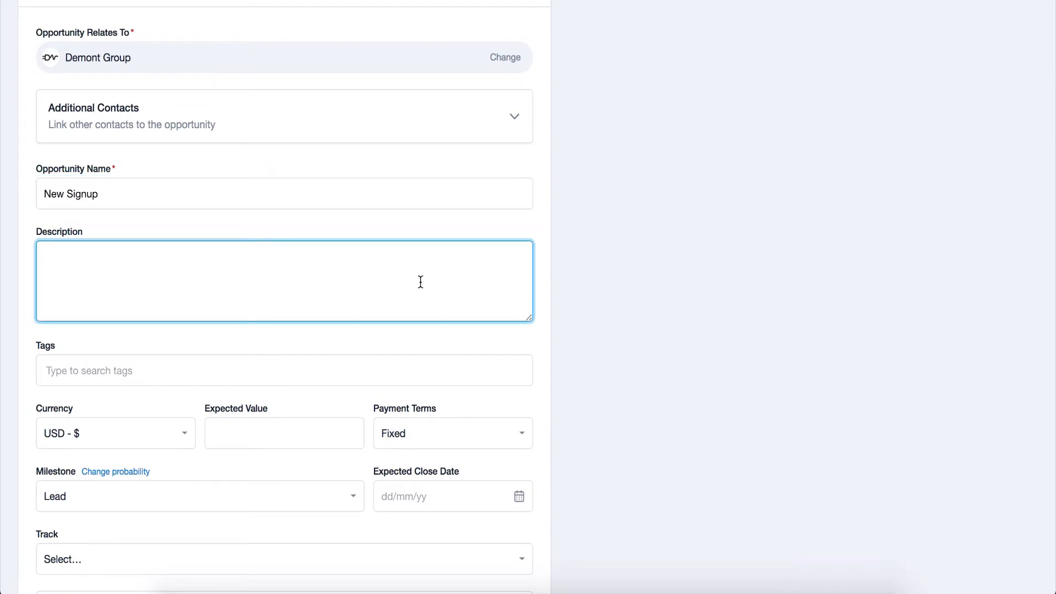
scroll(420, 281, down, 1)
click(411, 311)
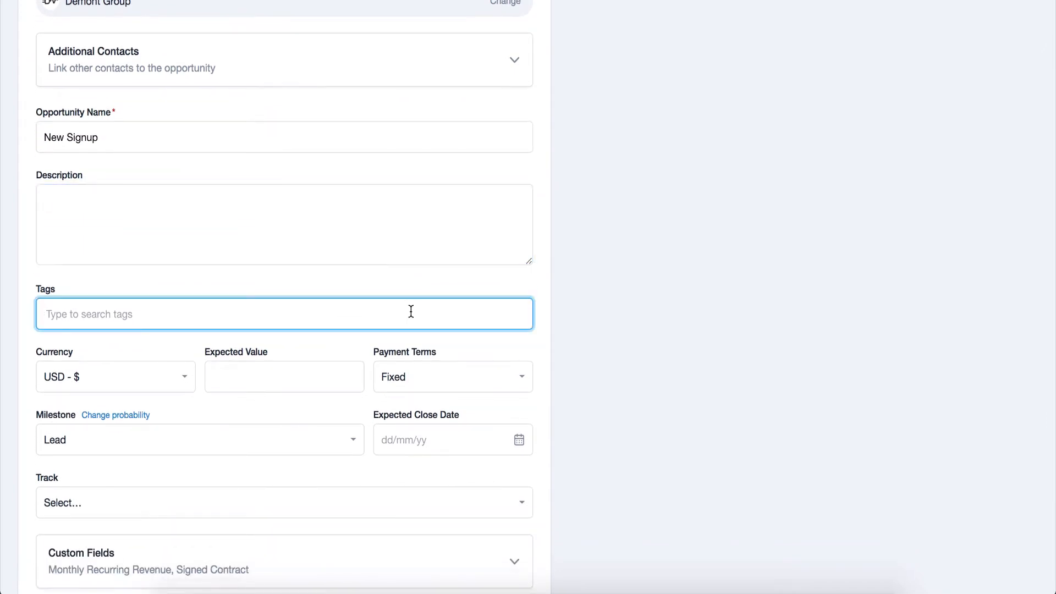
text(G)
click(408, 336)
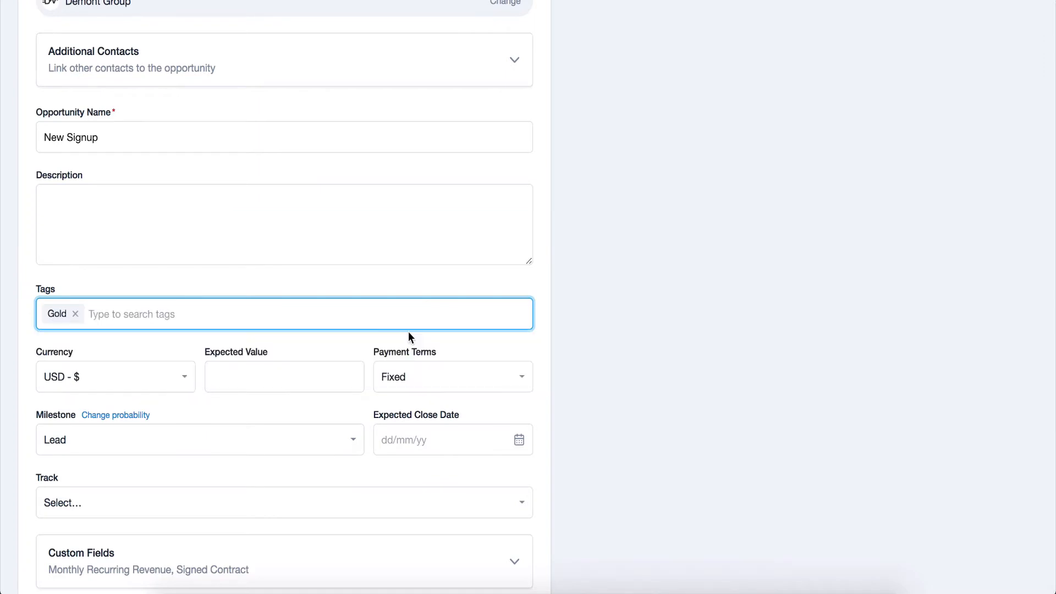
Review the currency options, keep USD, and set the opportunity's expected value to 5000.
scroll(408, 335, down, 2)
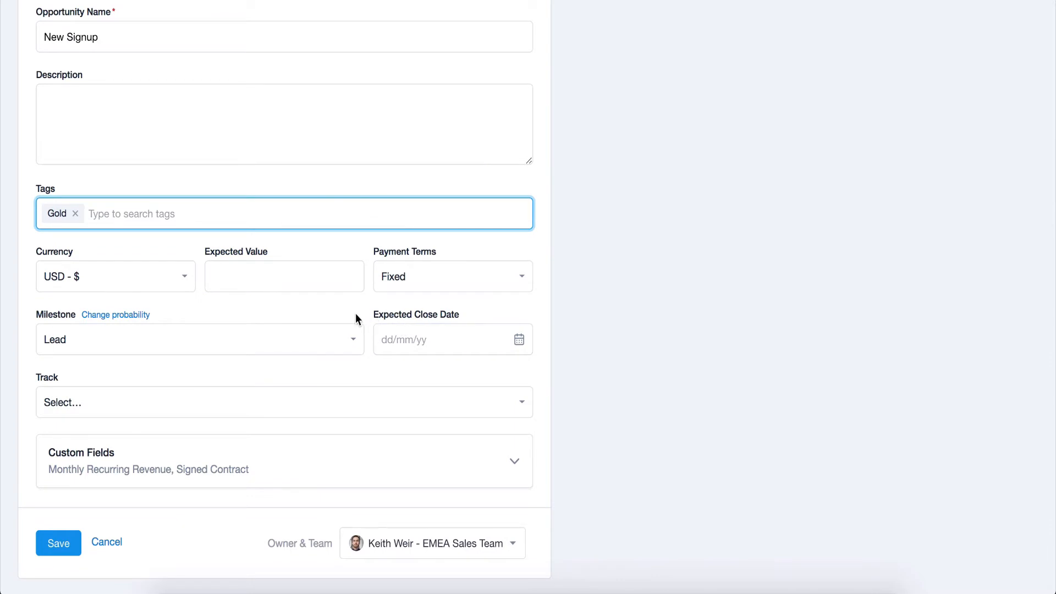
click(187, 279)
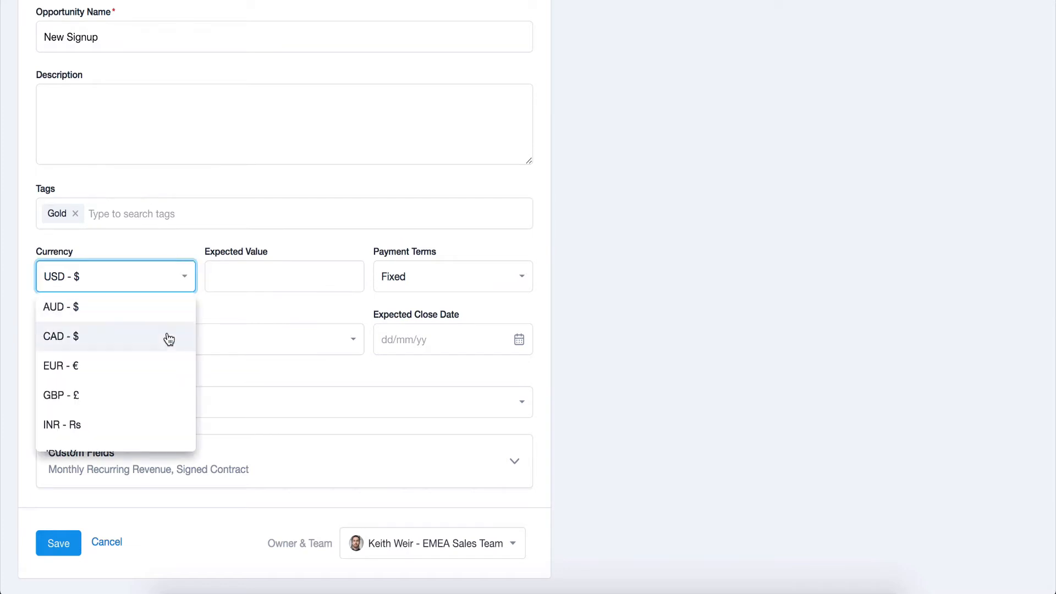
scroll(169, 339, down, 5)
scroll(169, 340, up, 4)
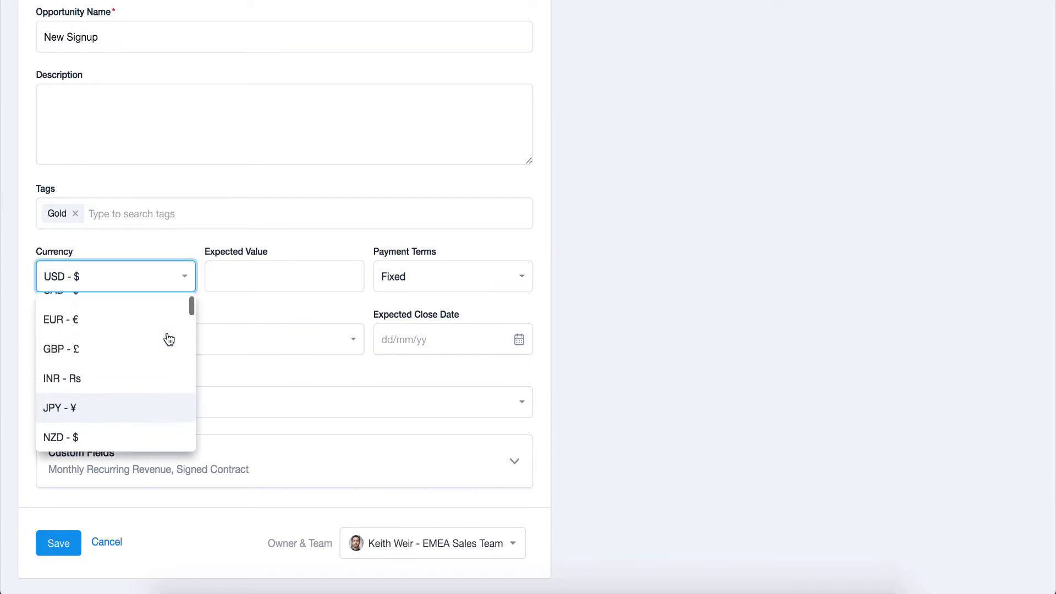
scroll(169, 338, up, 2)
click(239, 279)
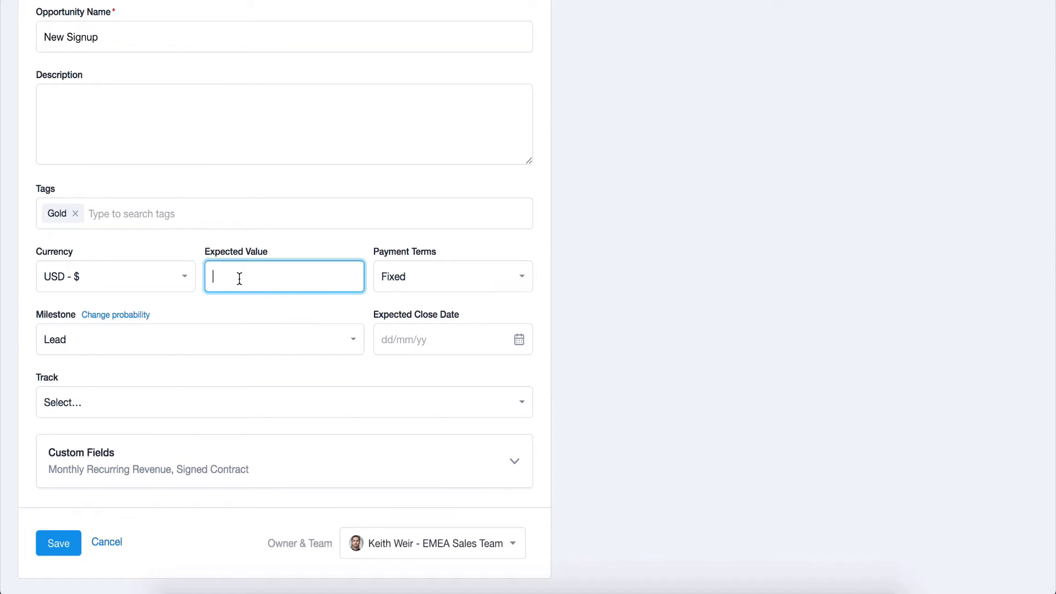
text(5000)
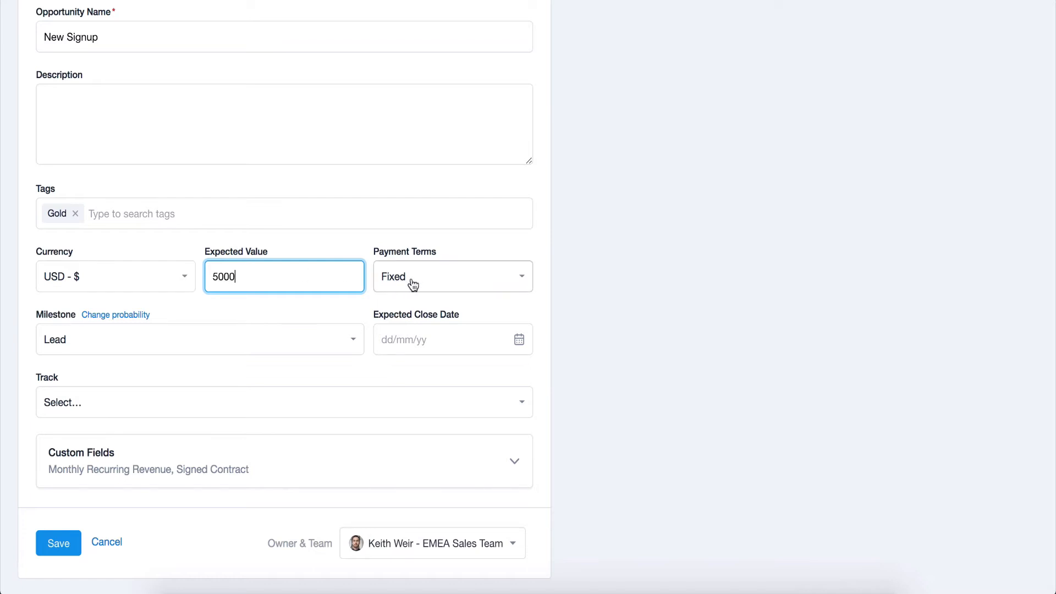
Set the payment terms to Per Month with a payment duration of 3 months.
click(413, 284)
click(425, 422)
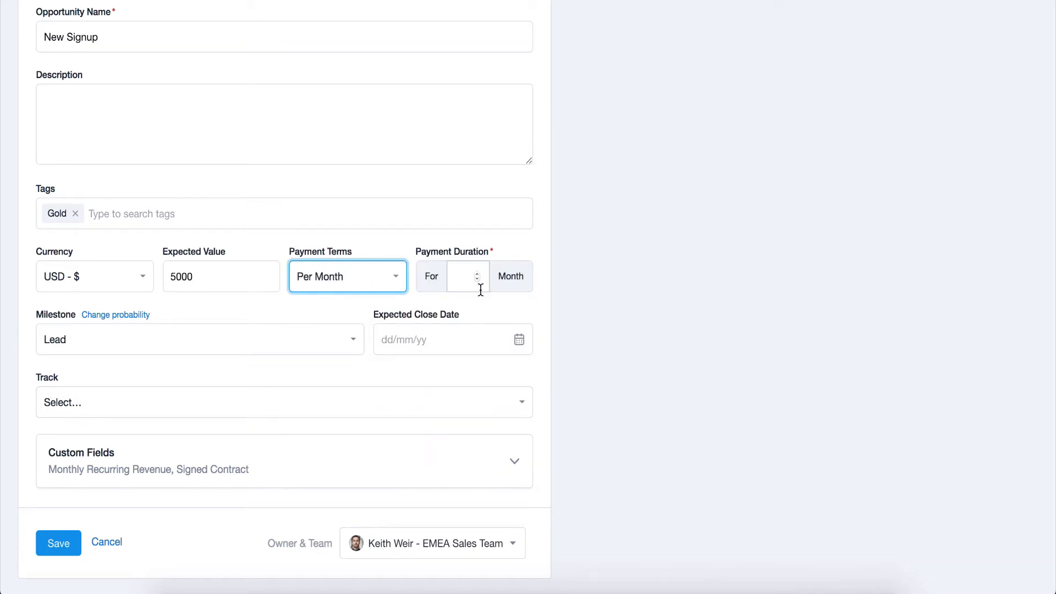
click(477, 271)
text(2)
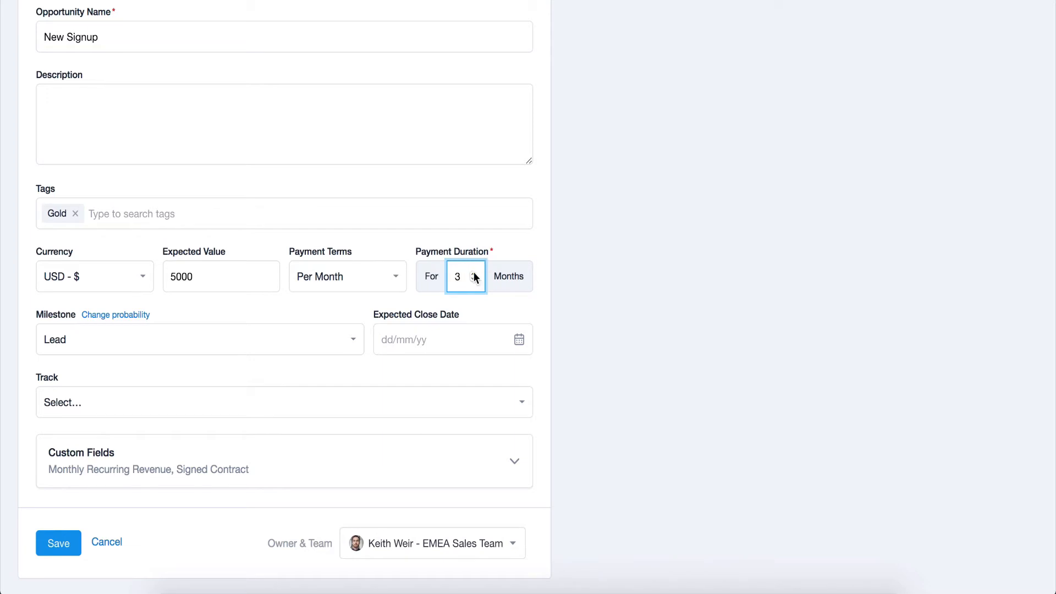
Set the opportunity's milestone to Qualified and its expected close date to 31/10/2019.
click(349, 337)
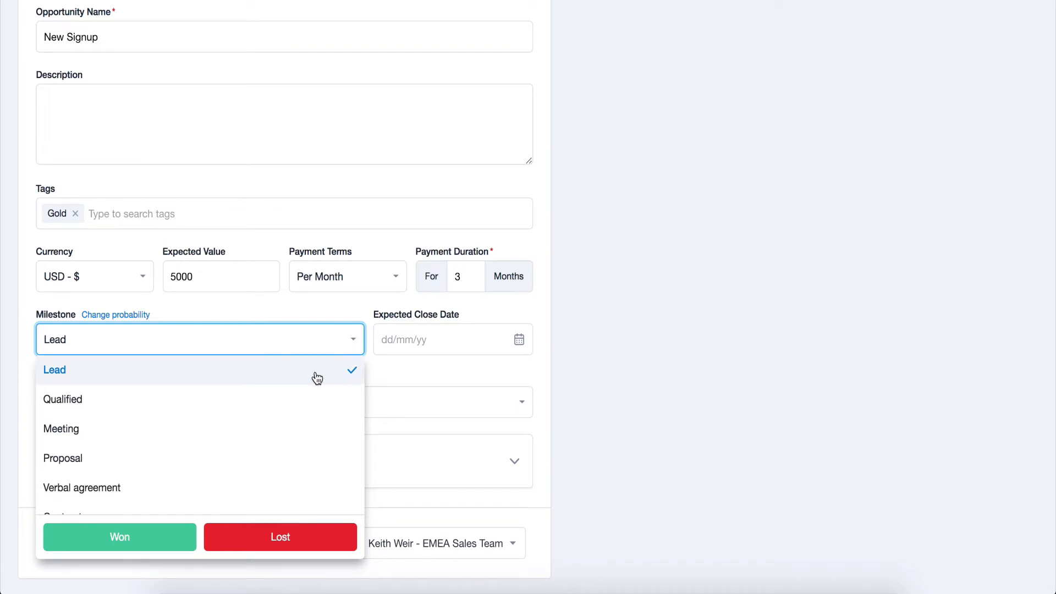
click(310, 393)
click(437, 341)
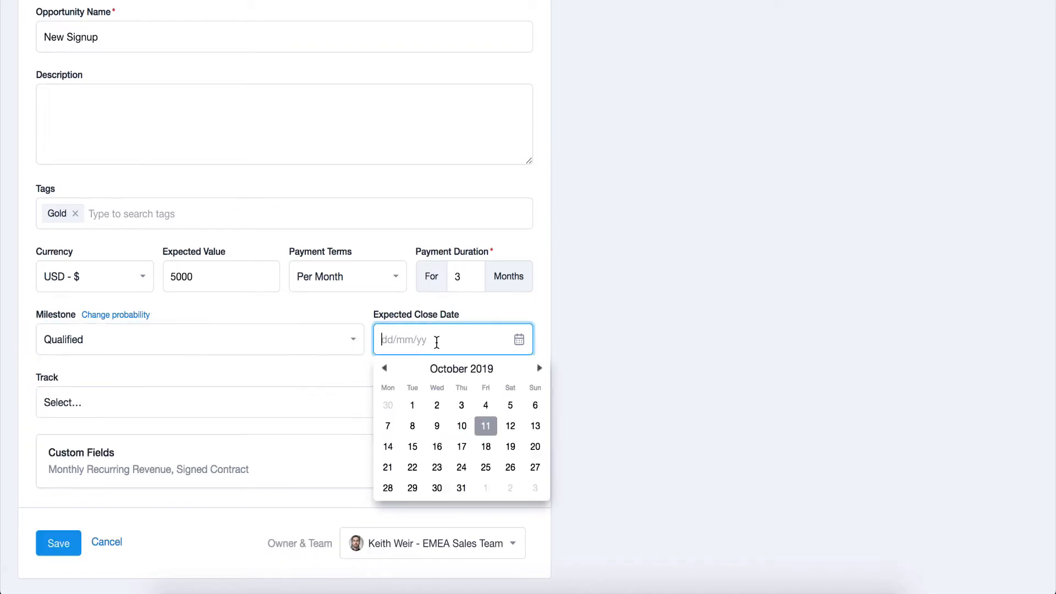
click(461, 488)
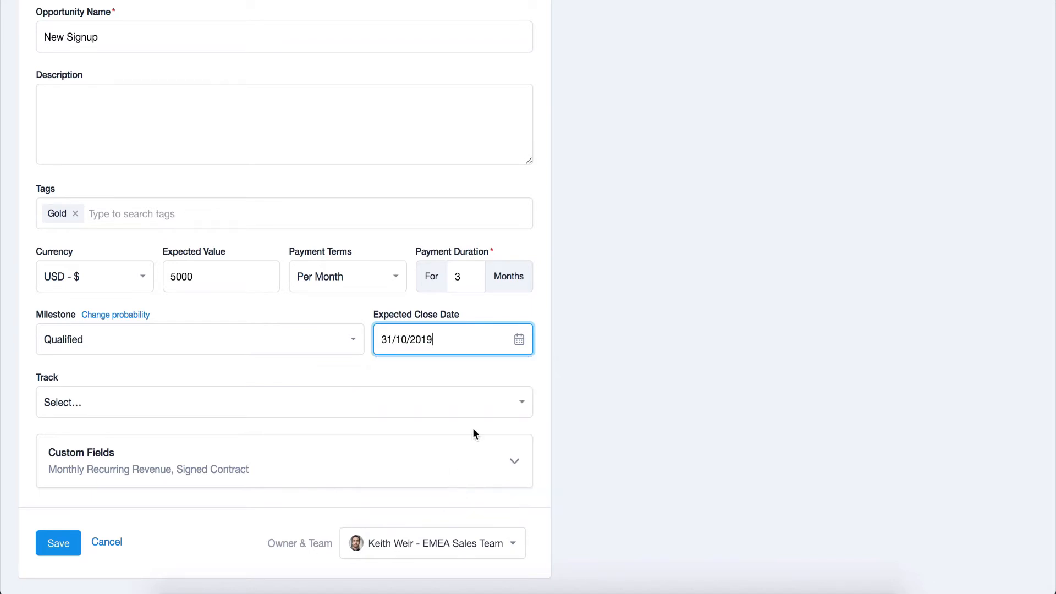
Apply the Sales Process track and mark the Signed Contract custom field as true.
click(480, 410)
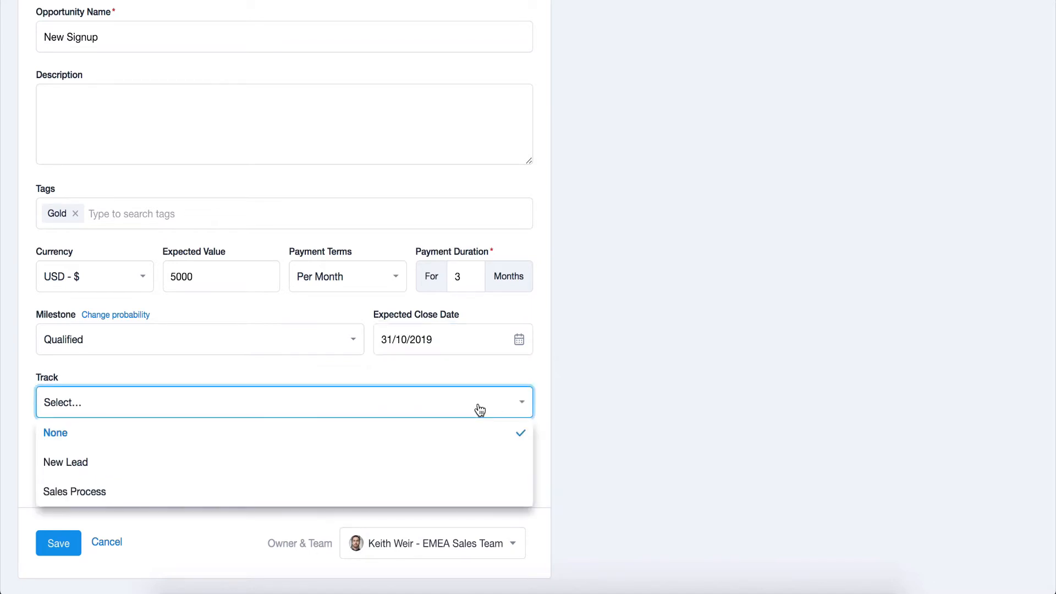
click(472, 486)
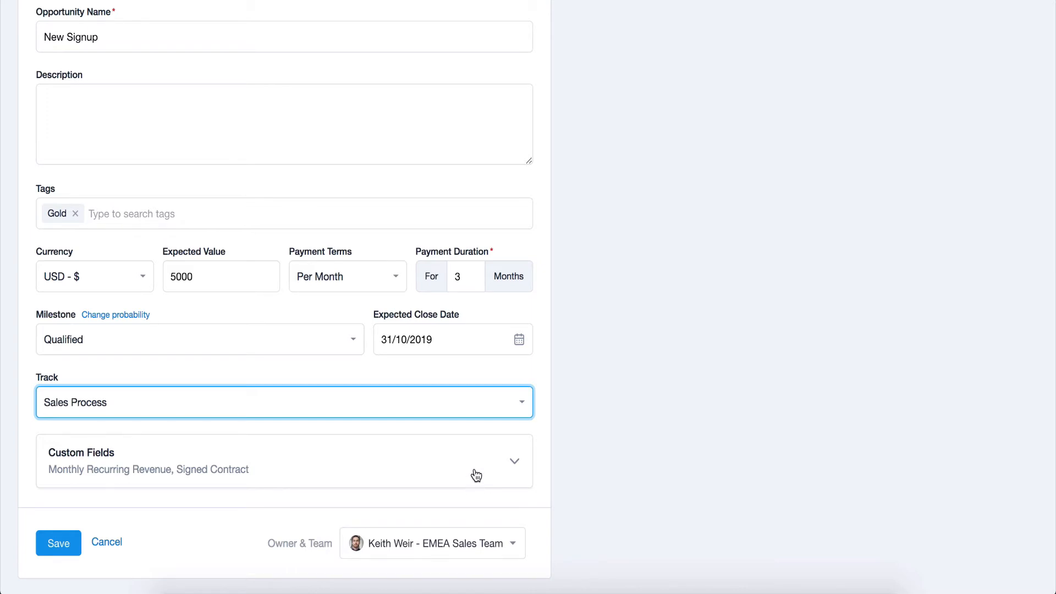
click(473, 474)
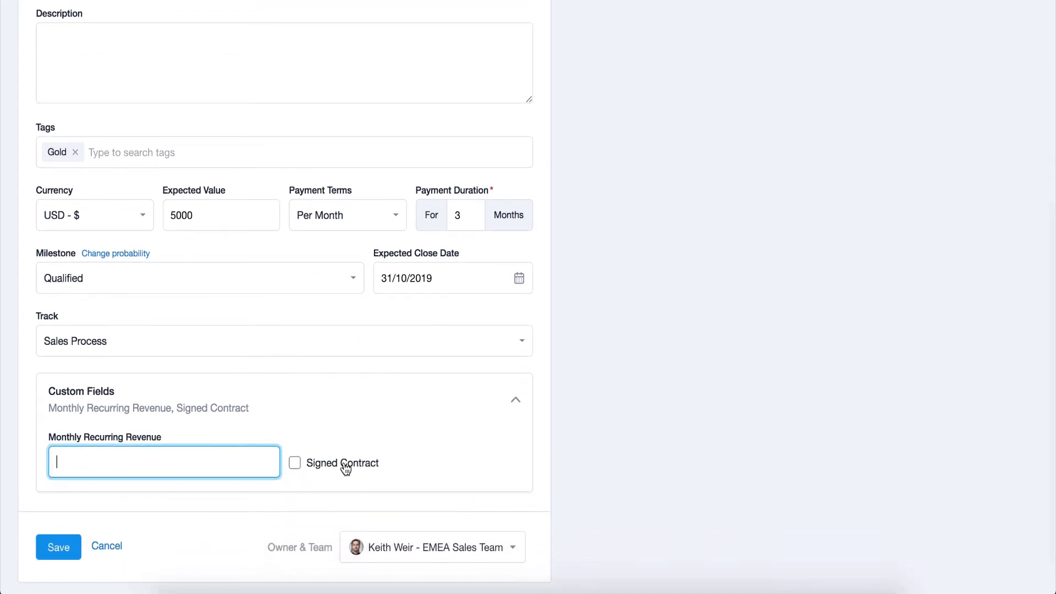
click(302, 463)
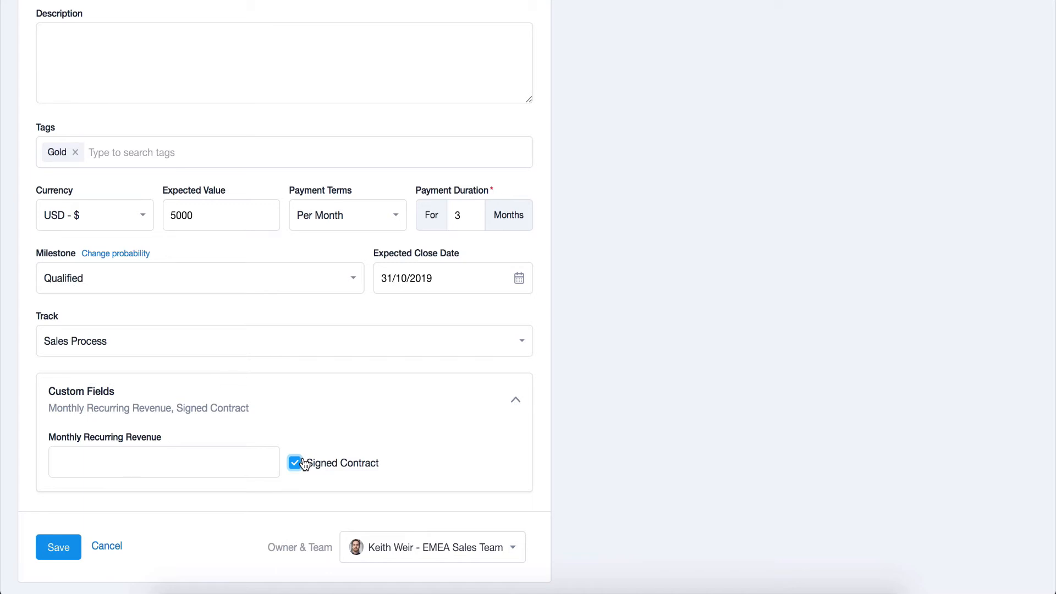
Review the owner and team assignment options, keep the current assignment, and save the new opportunity, checking its available milestones.
scroll(303, 460, down, 1)
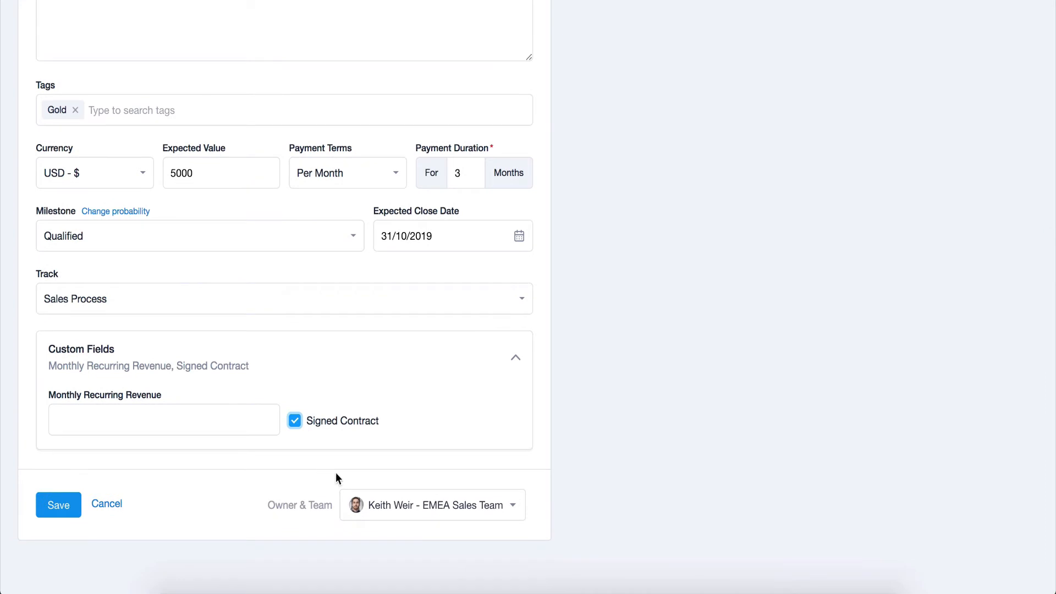
click(373, 505)
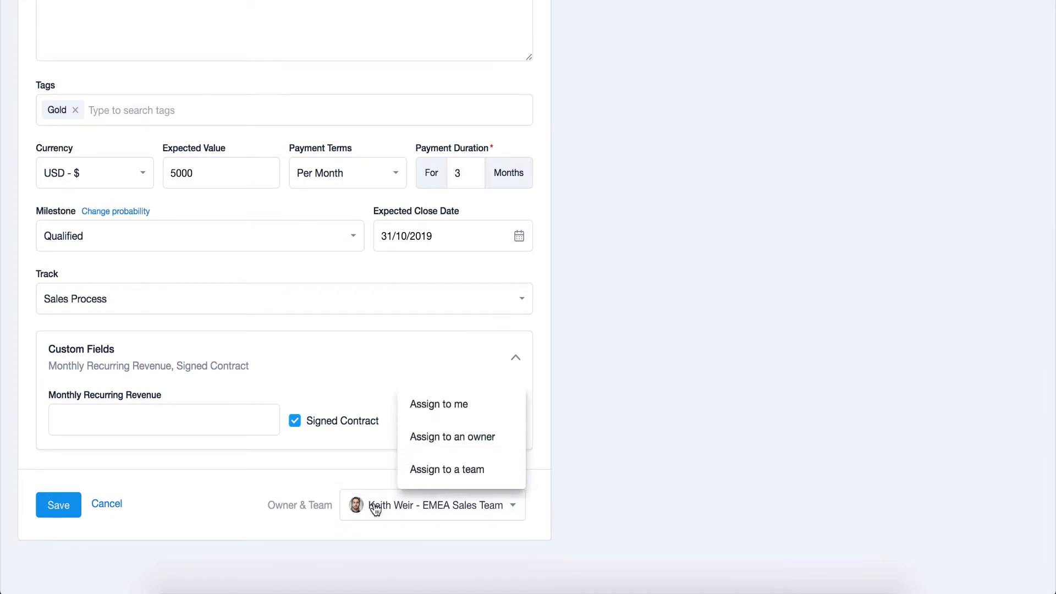
click(70, 503)
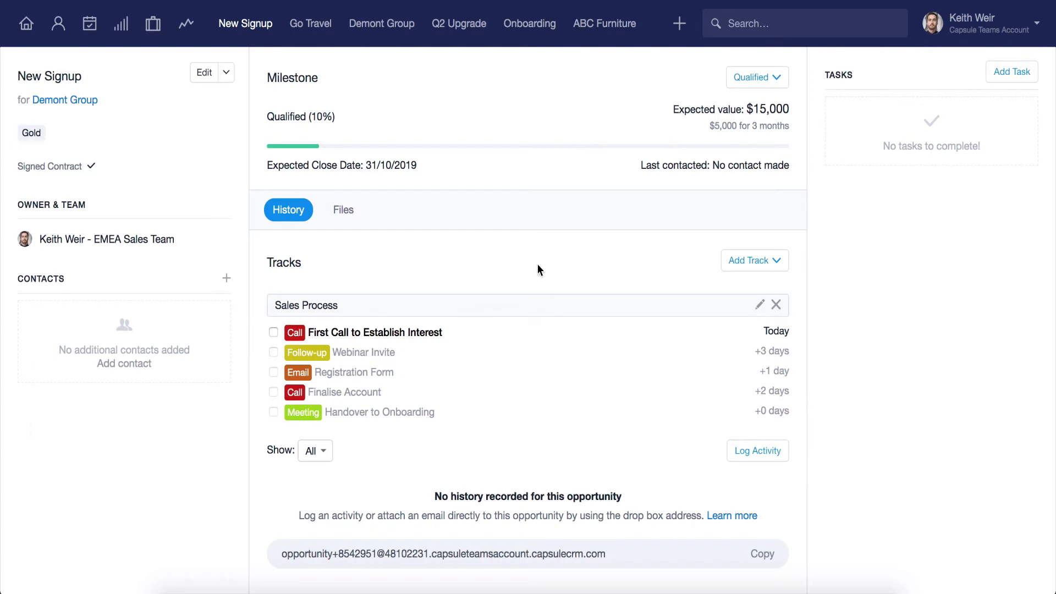
click(762, 86)
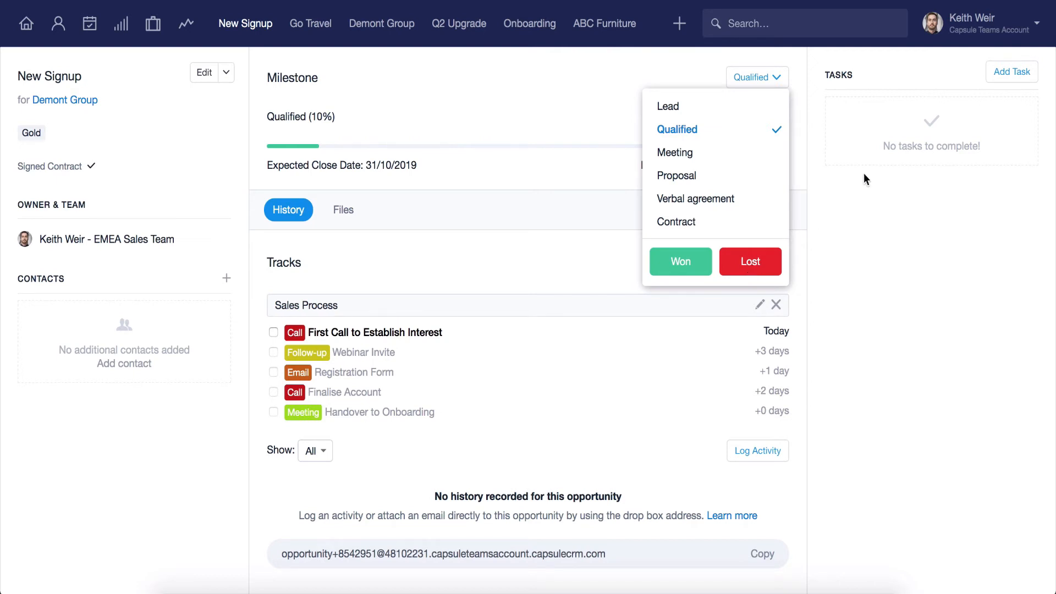
Open the lost reasons in the account's opportunity settings.
click(980, 31)
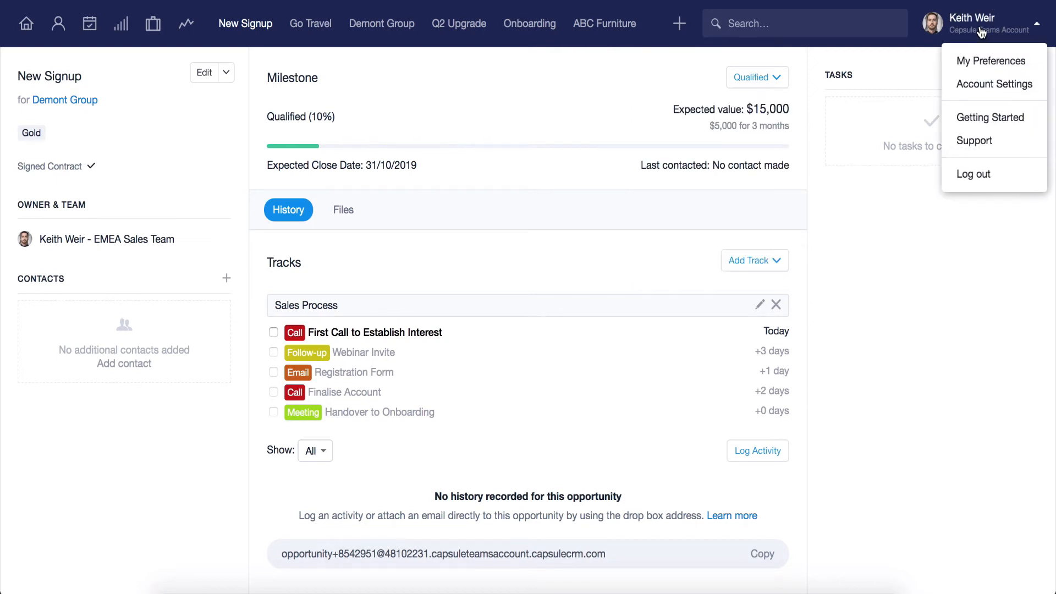
click(976, 84)
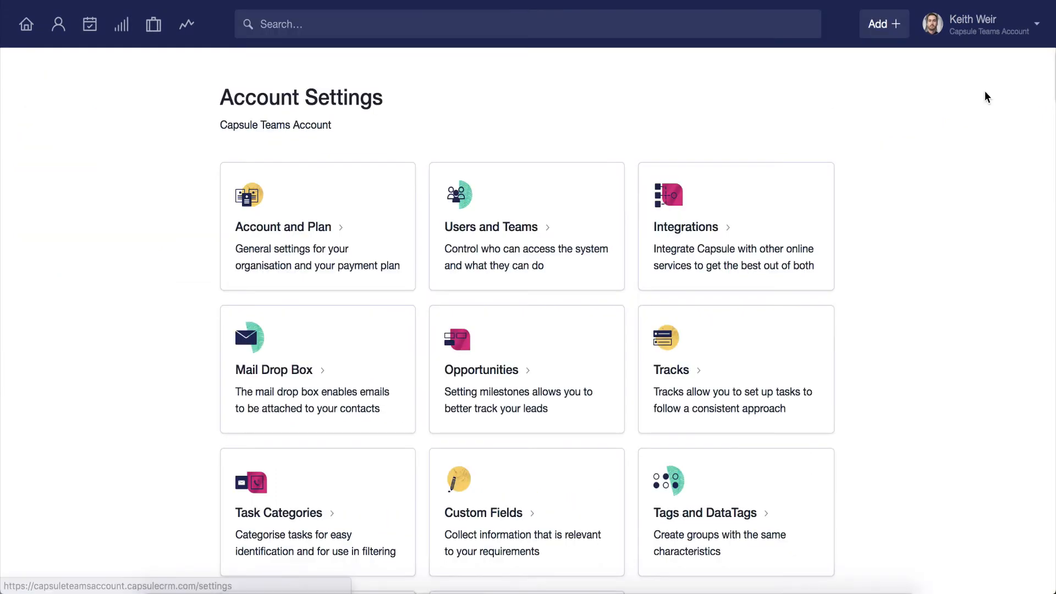
click(577, 354)
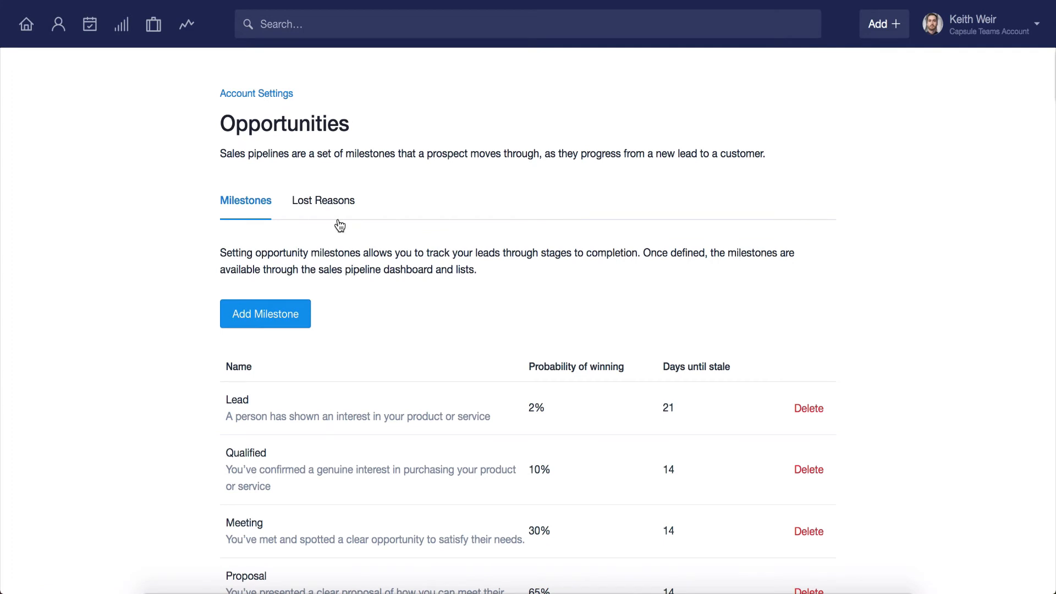
click(332, 205)
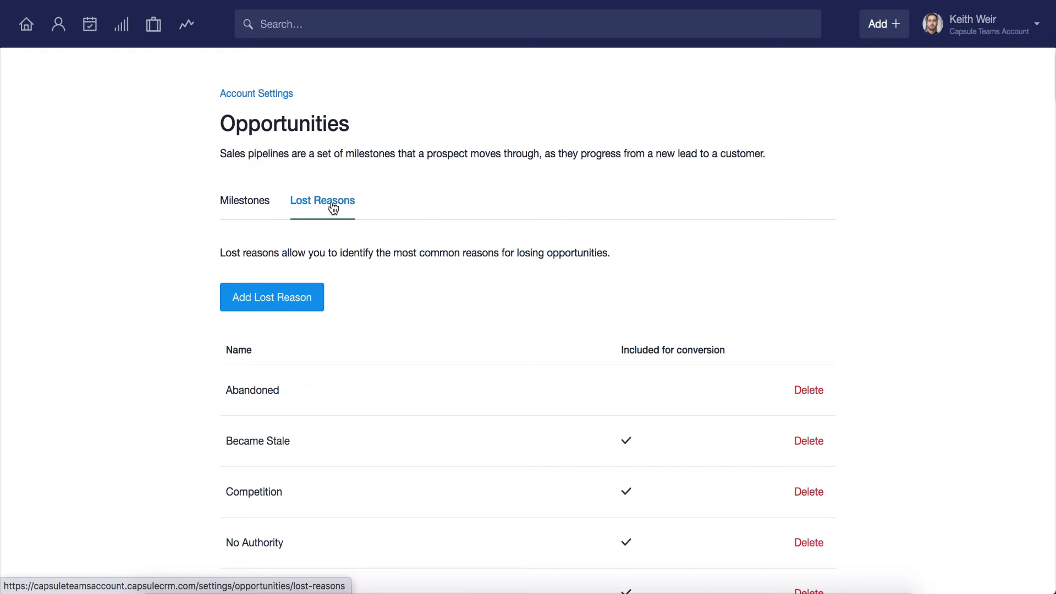
Add a lost reason named "Feature Related" that is included in conversion rate calculations.
click(306, 297)
text(Fe)
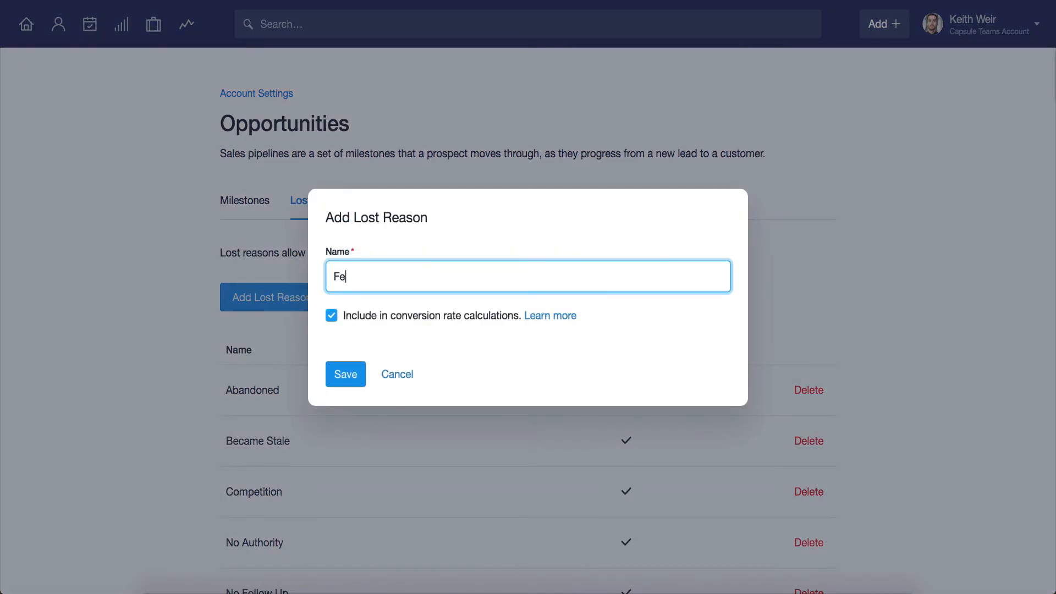
text(ature Related)
click(339, 374)
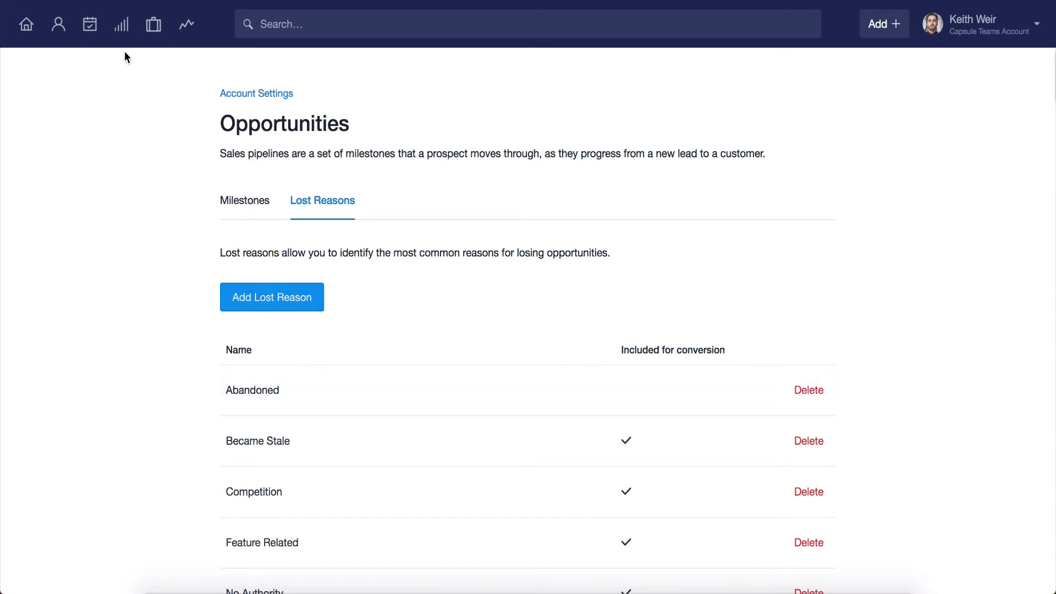
Mark Demont Group's New Signup opportunity in the sales pipeline as lost with the reason Feature Related.
click(122, 27)
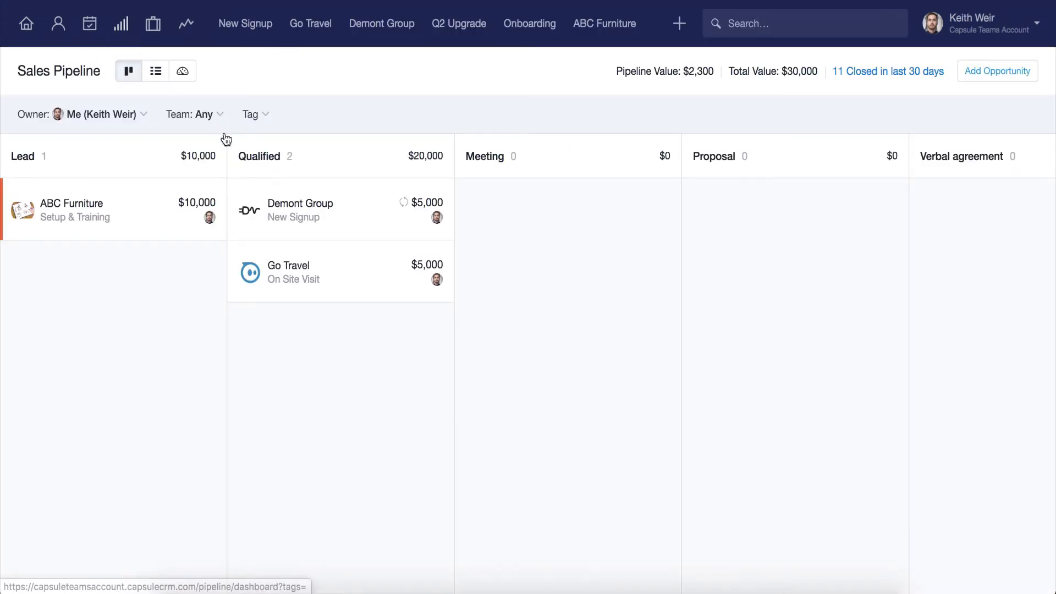
click(285, 218)
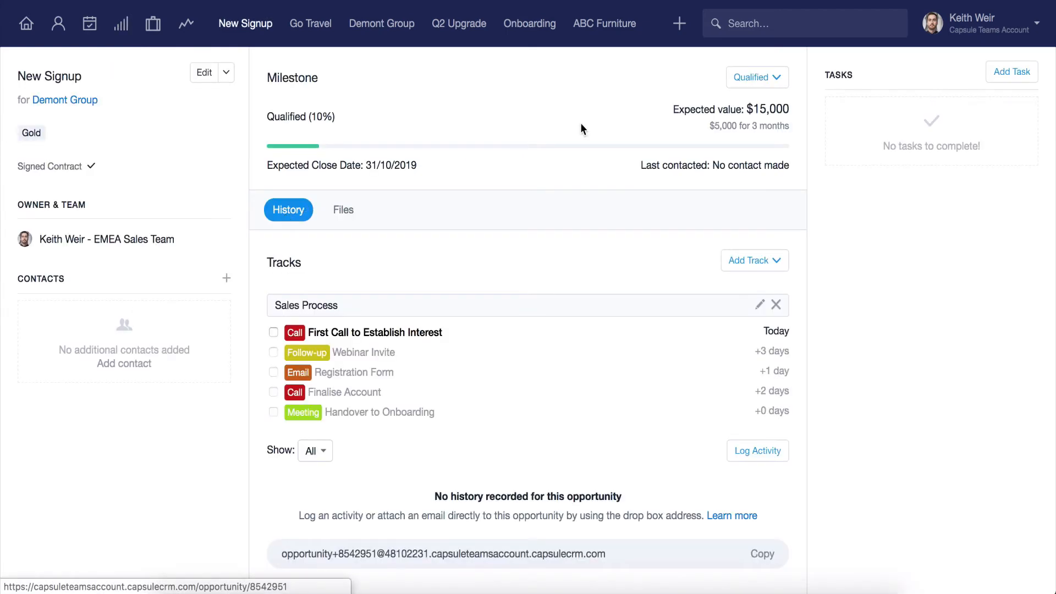
click(756, 79)
click(756, 257)
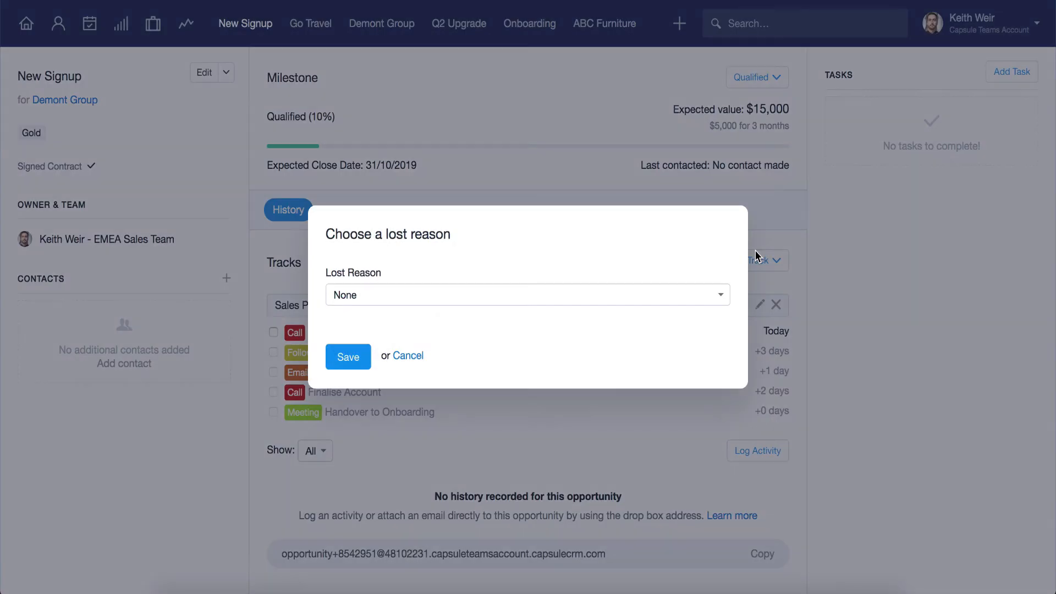
click(682, 293)
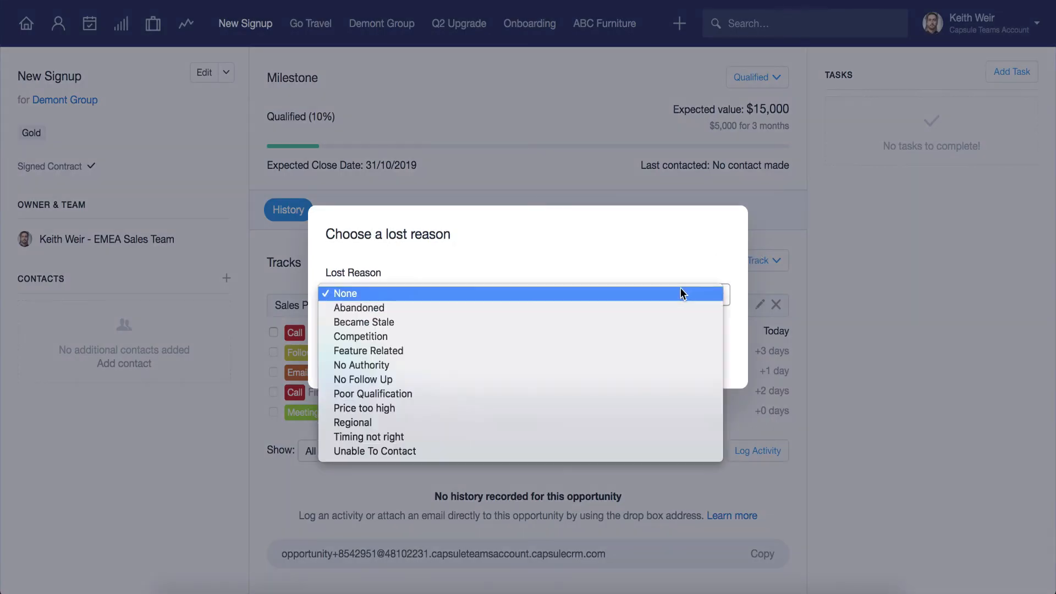
click(655, 352)
click(347, 356)
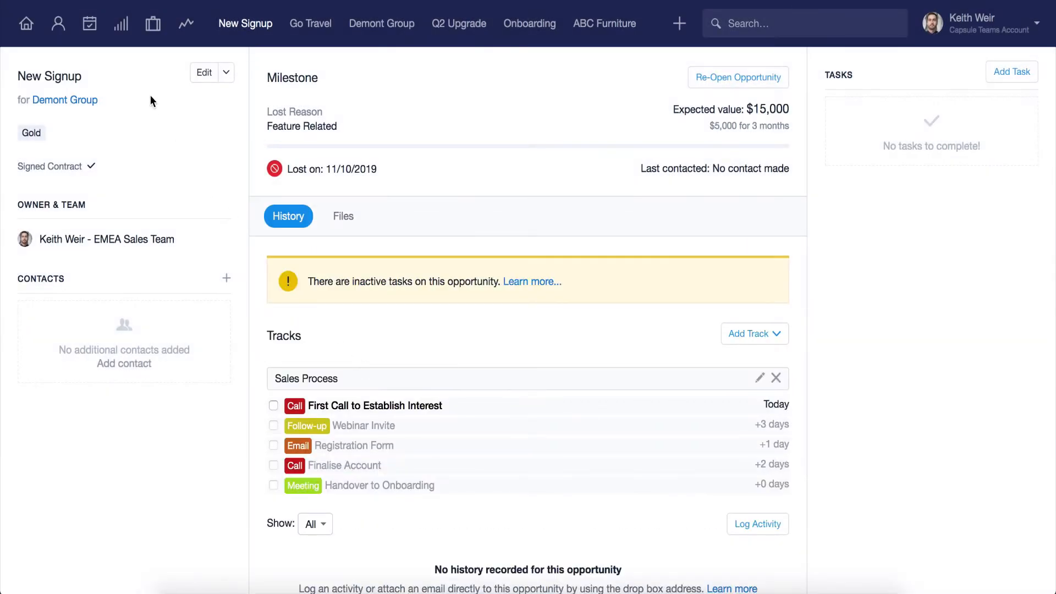
Show the sales pipeline as a list and filter it by status Lost instead of Open.
click(122, 44)
click(154, 81)
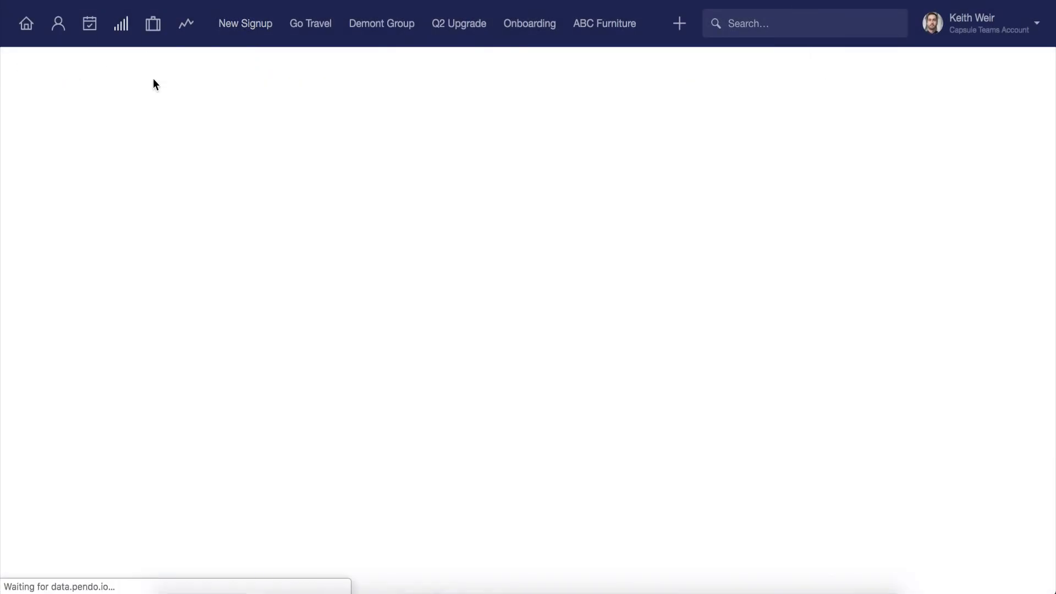
click(80, 113)
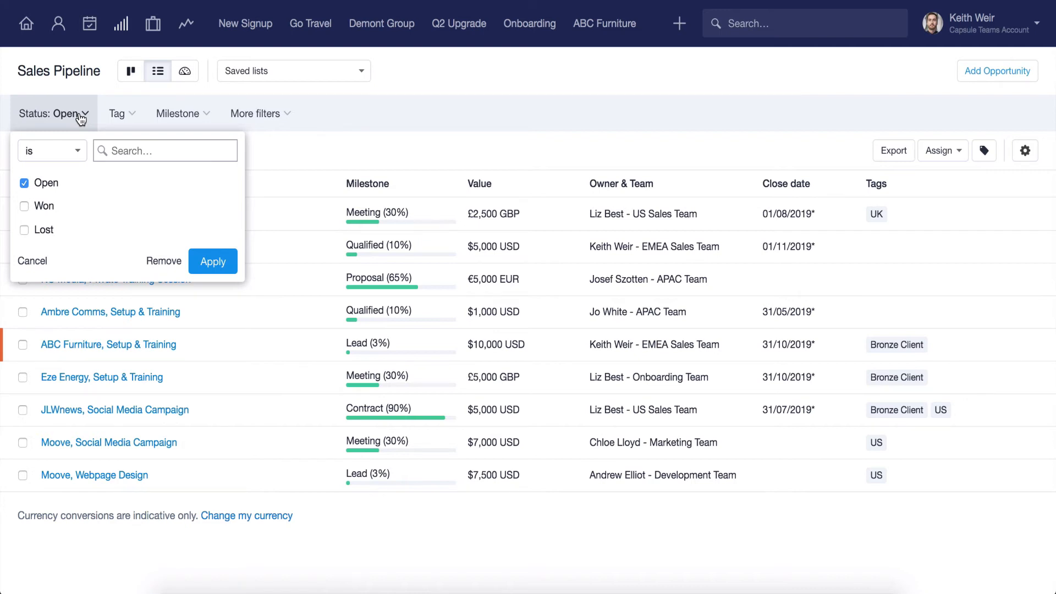
click(25, 183)
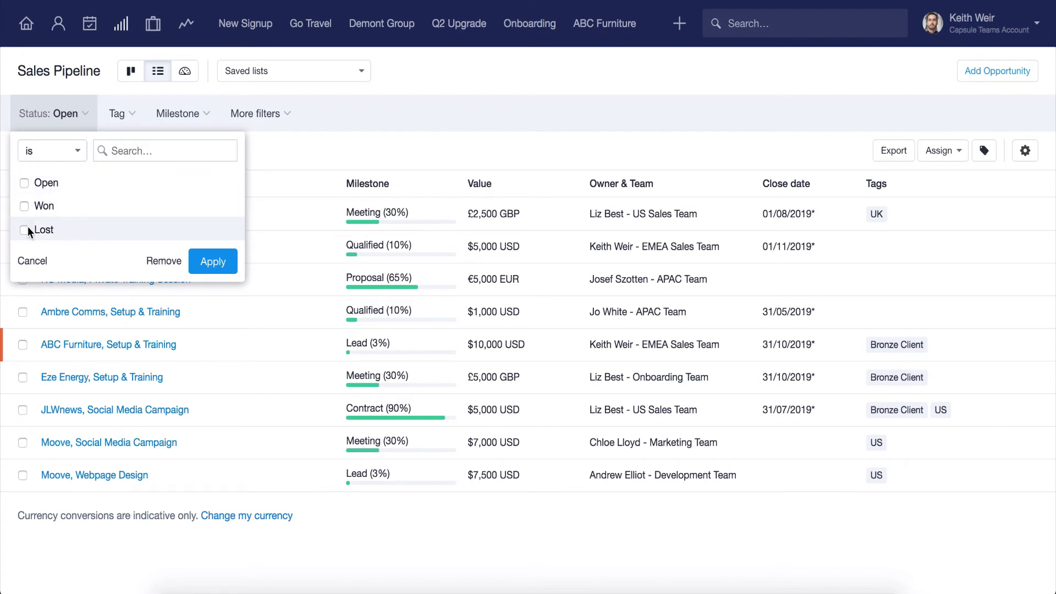
click(210, 261)
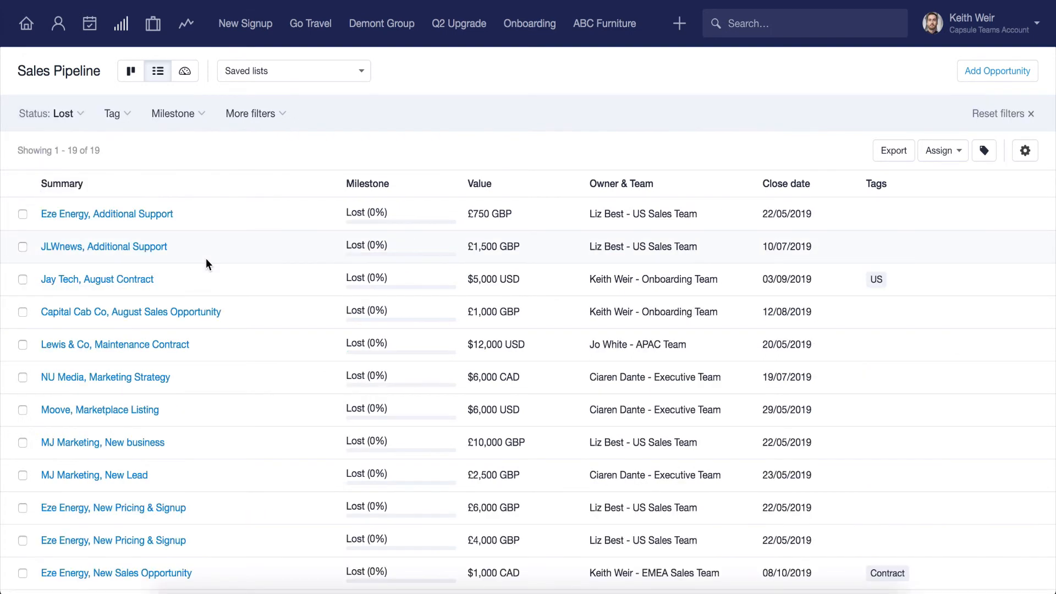
Add an Owner filter limiting the lost opportunities to those owned by the signed-in account holder.
click(251, 113)
text(own)
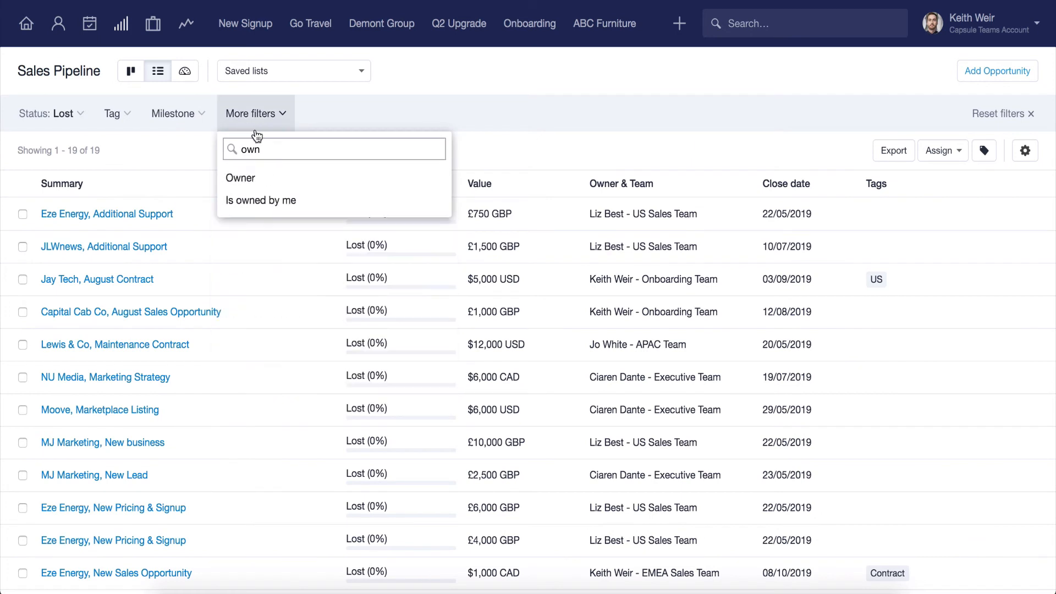
click(261, 185)
click(263, 206)
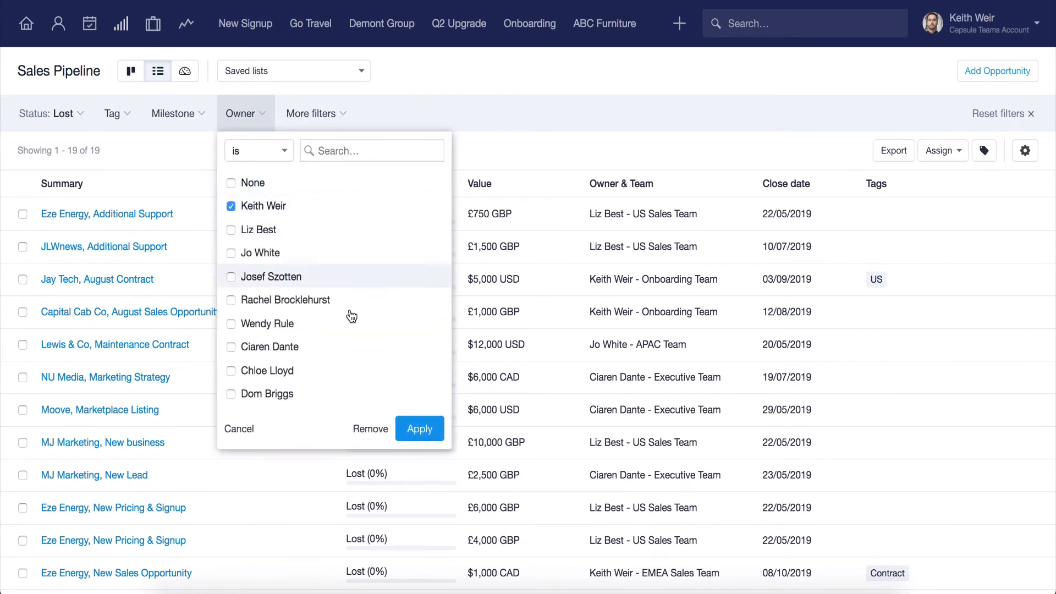
click(417, 430)
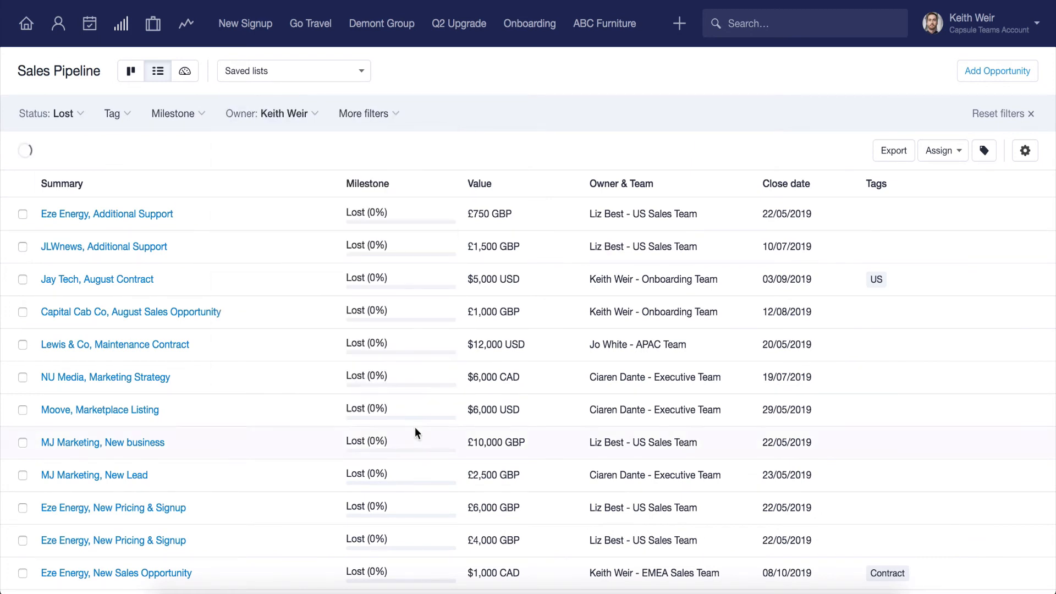
Add a Lost reason filter set to "Timing not right".
click(377, 119)
text(lo)
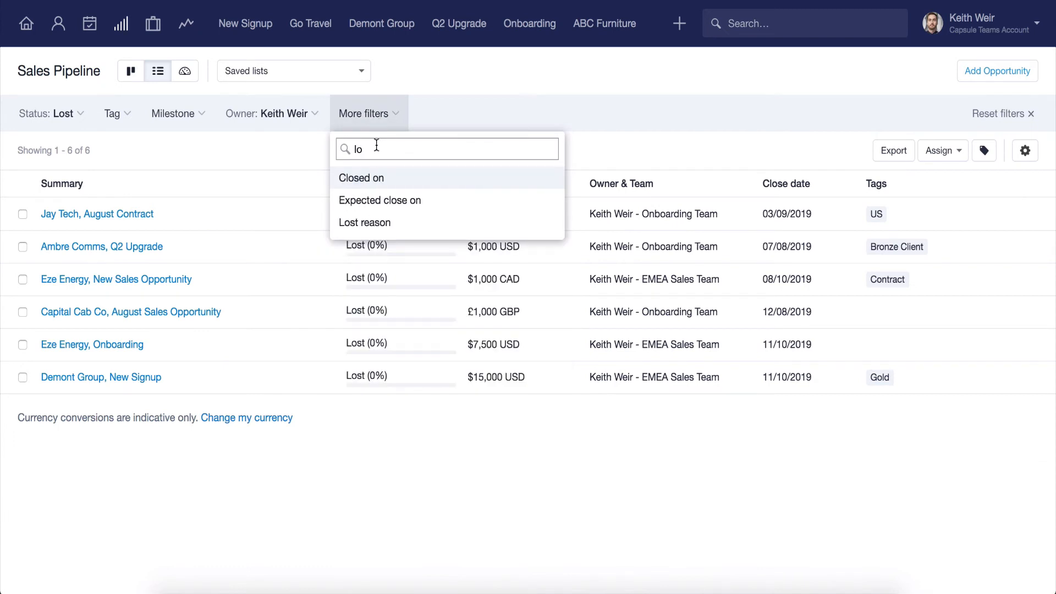
click(388, 222)
scroll(394, 264, down, 3)
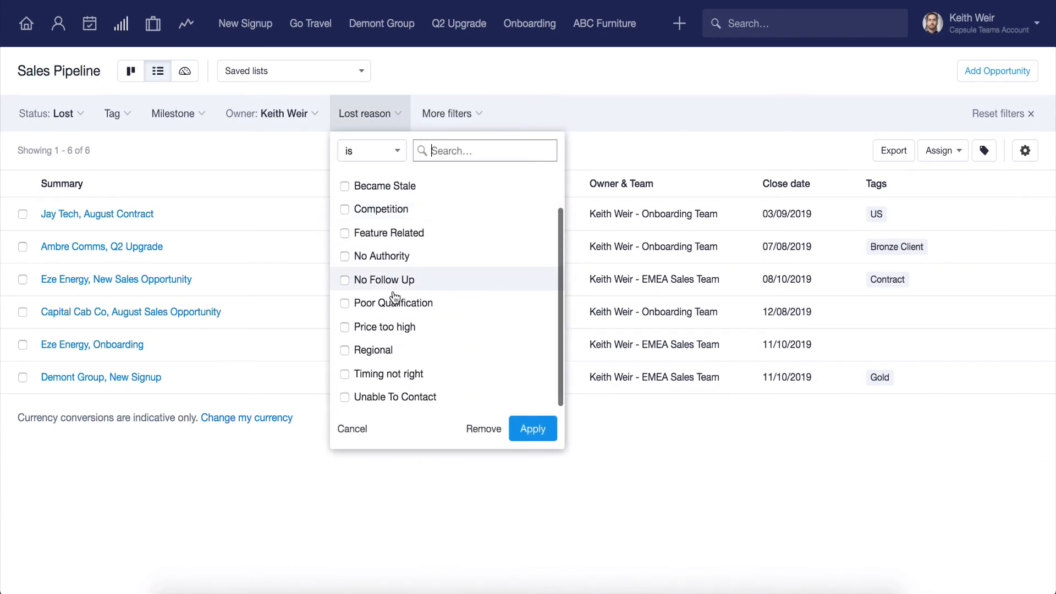
click(399, 374)
click(534, 428)
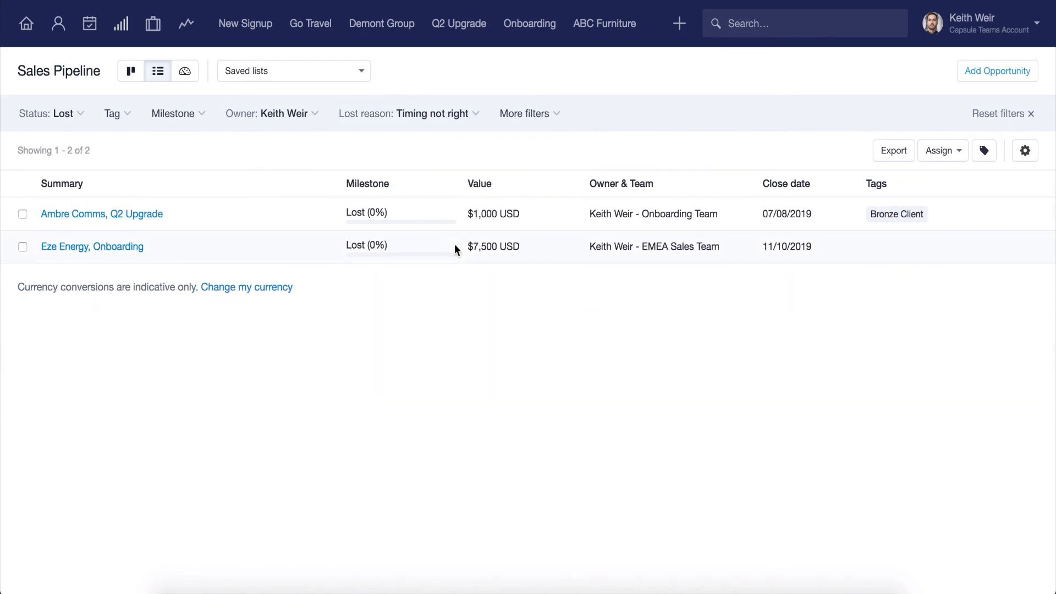
Save the filters as a list shared with all account users, named with the owner's first name and "- incorrect timing".
click(353, 72)
click(355, 101)
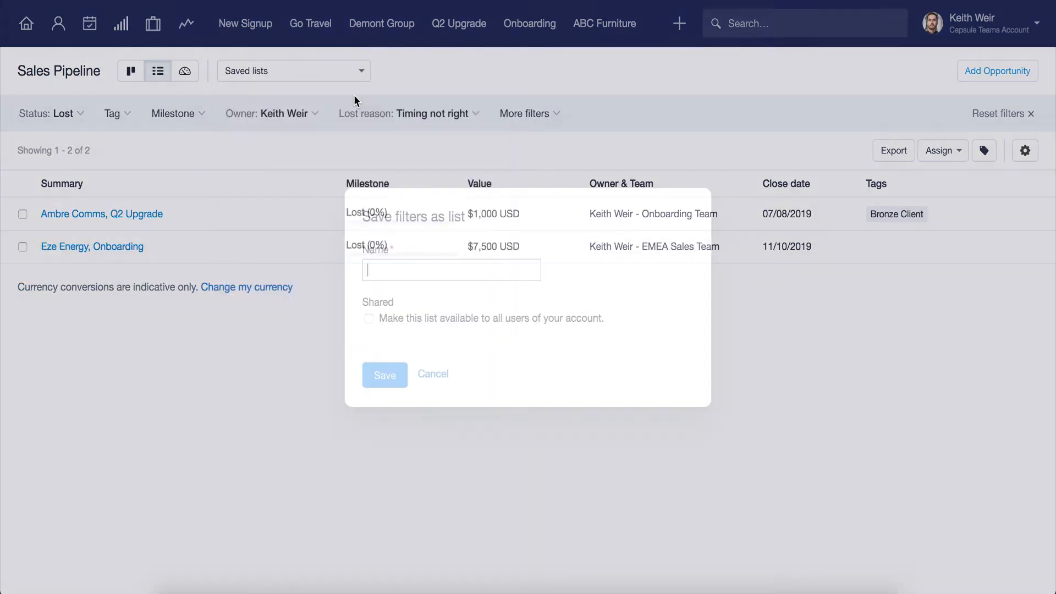
text(Keit)
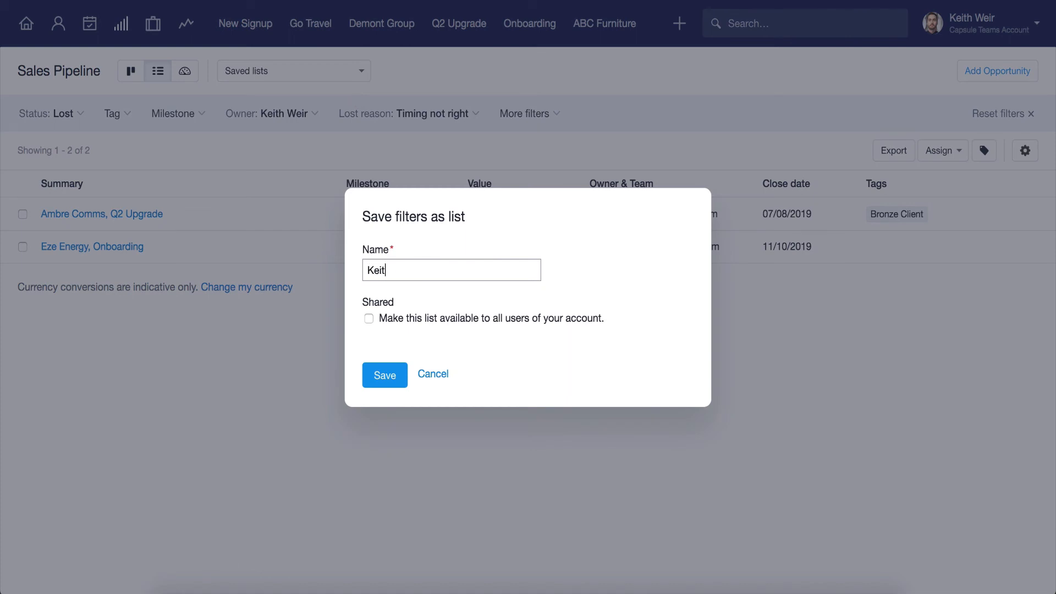
text(h - incorrect timing)
click(369, 318)
click(383, 375)
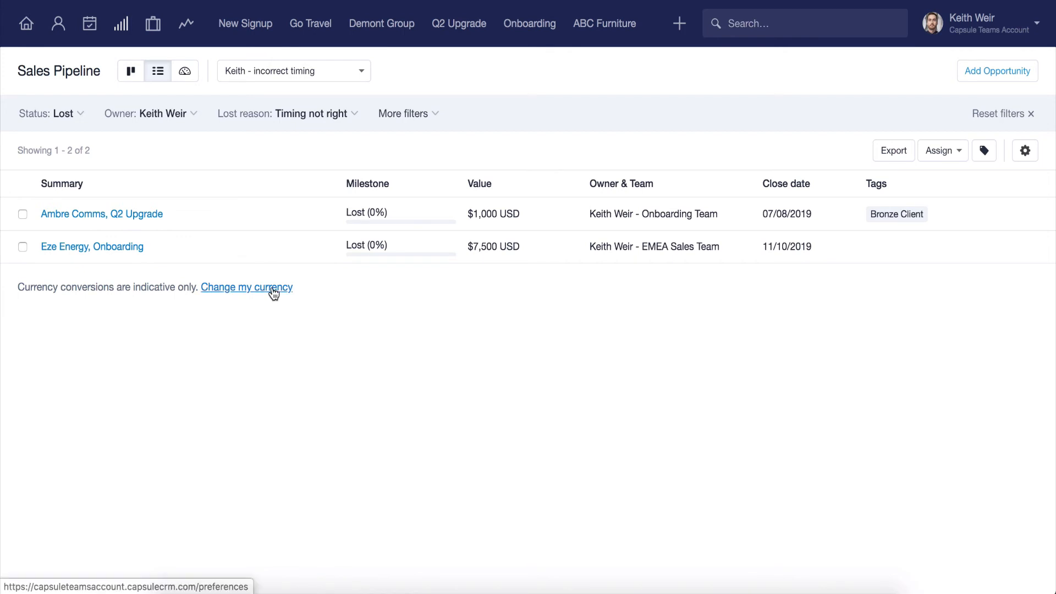
Look at the lost Q2 Upgrade opportunity for Ambre Comms, then return to the saved pipeline list.
click(158, 215)
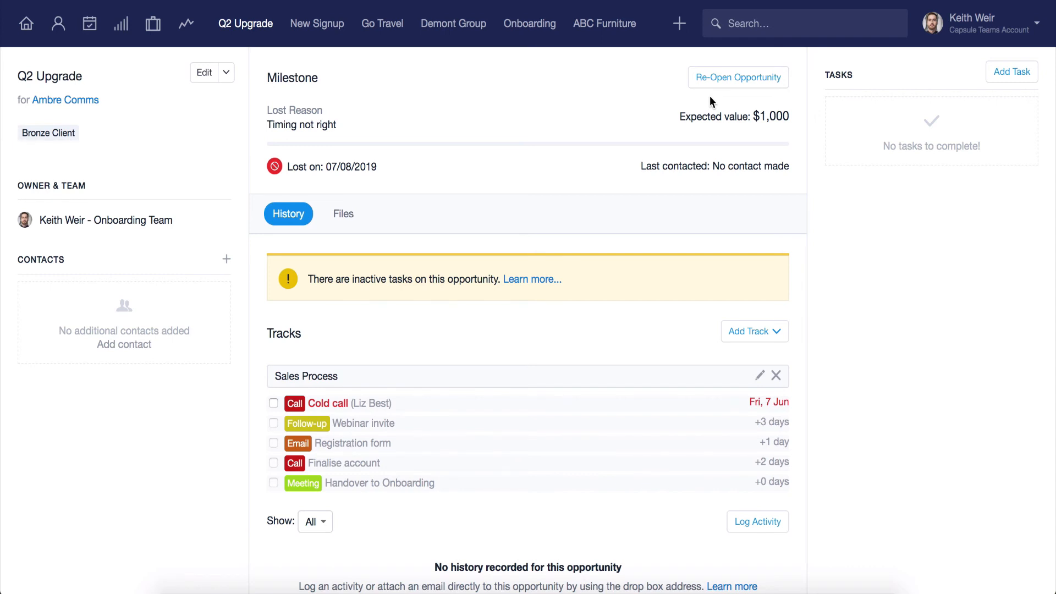
click(121, 28)
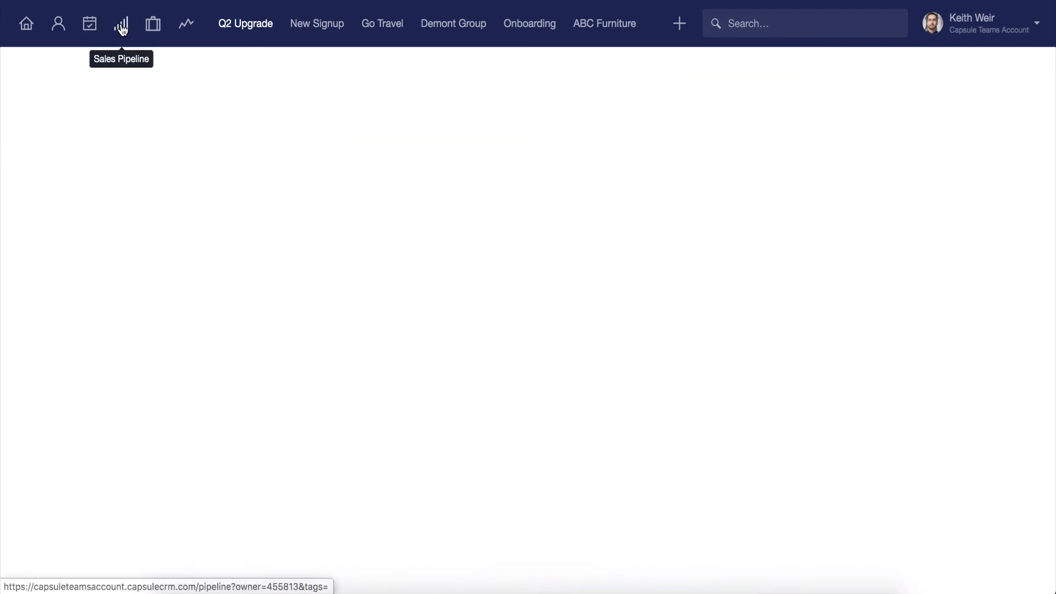
click(156, 71)
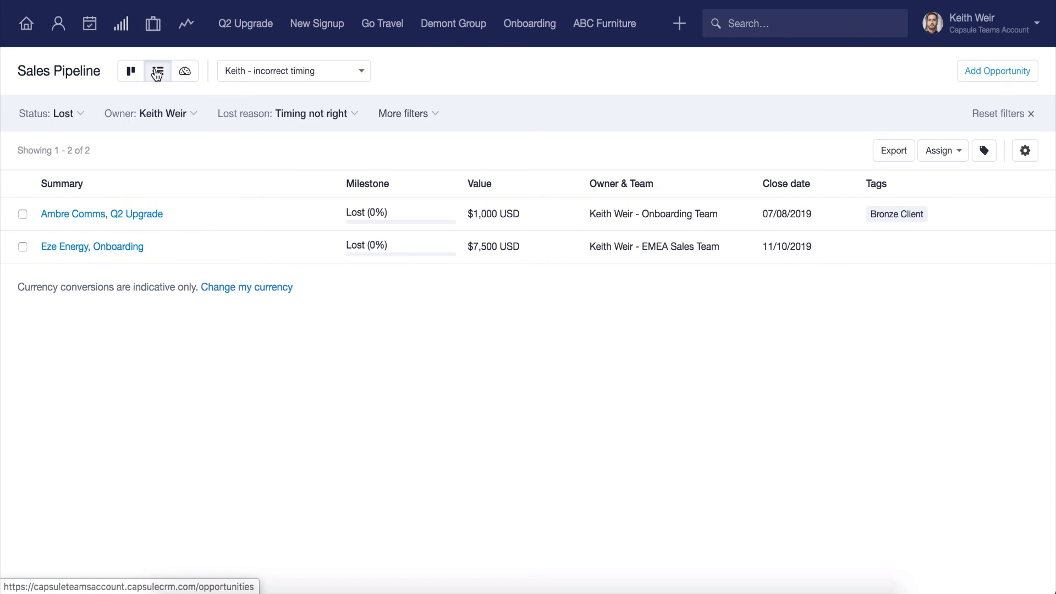
Extend the Pipeline Forecast chart's range to Nov 20 in the pipeline reports and list the open opportunities tagged Bronze Client.
click(185, 71)
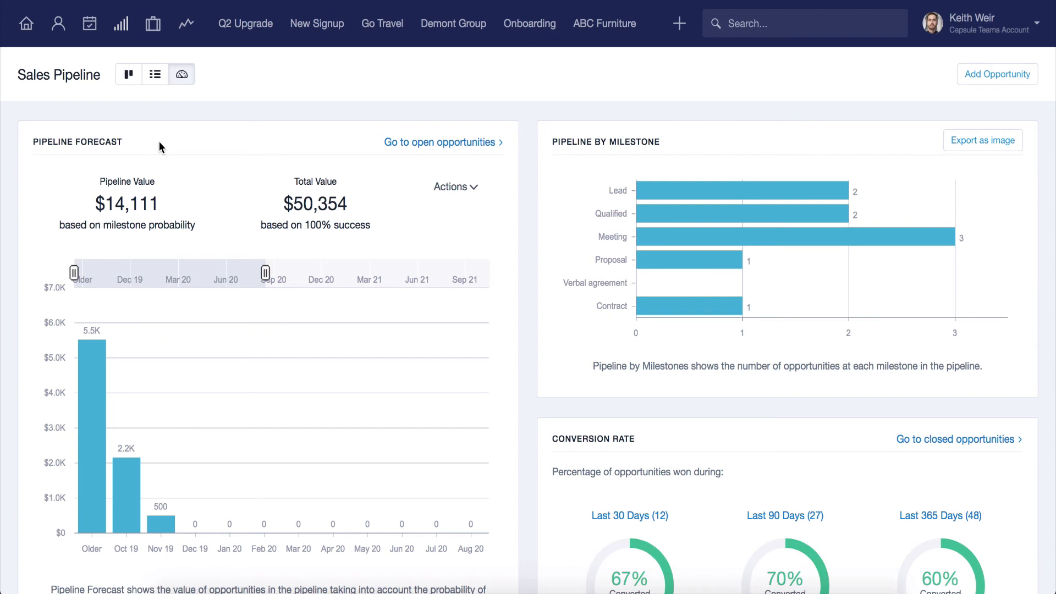
scroll(160, 146, down, 3)
drag(257, 202, 311, 216)
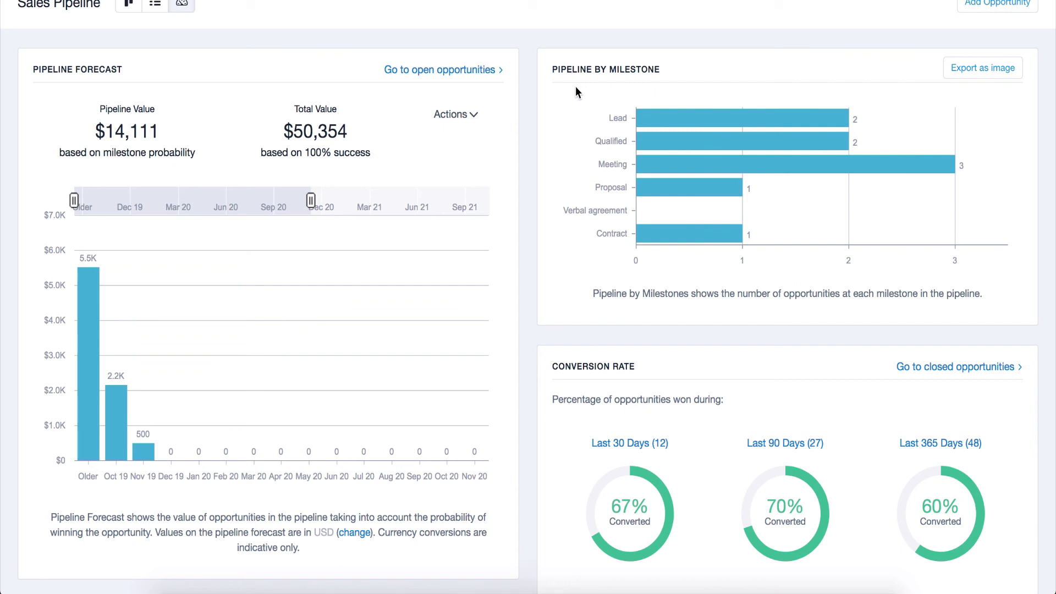
scroll(534, 165, down, 3)
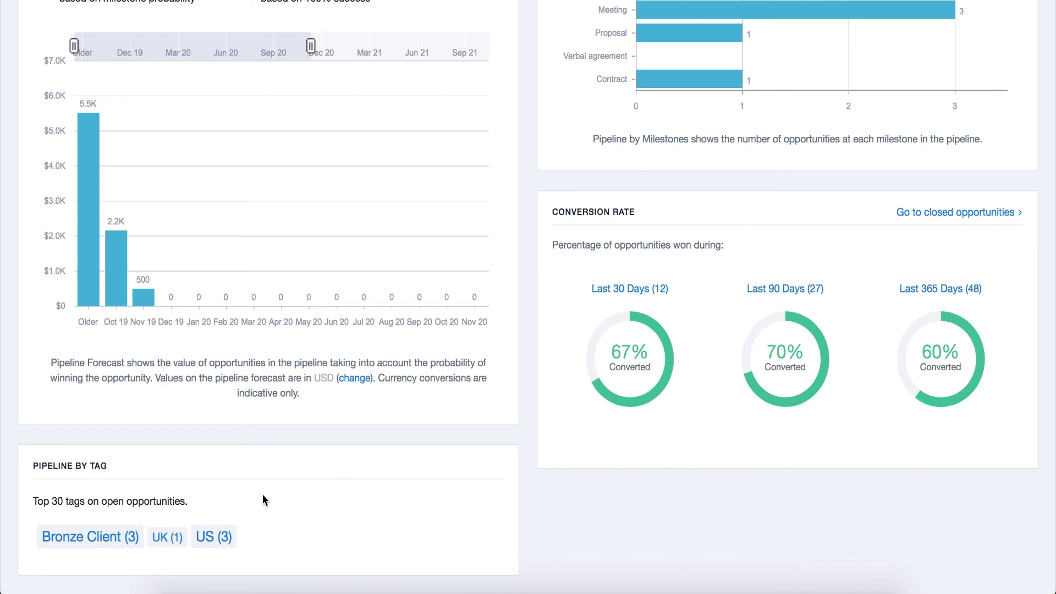
click(108, 537)
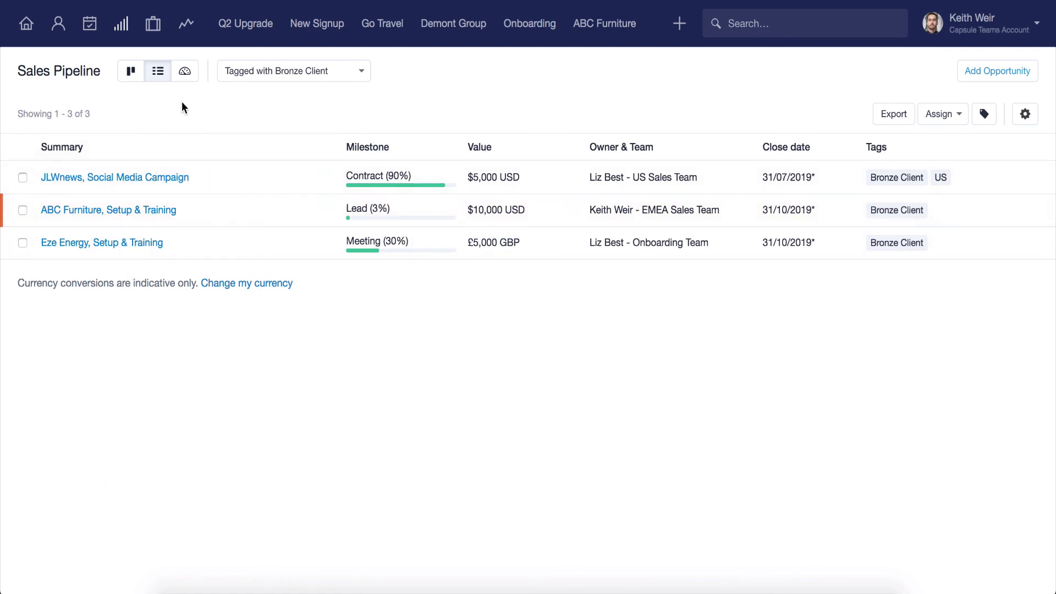
Review the opportunities closed in the last 30 days from the Conversion Rate report, then return to the pipeline reports.
click(184, 71)
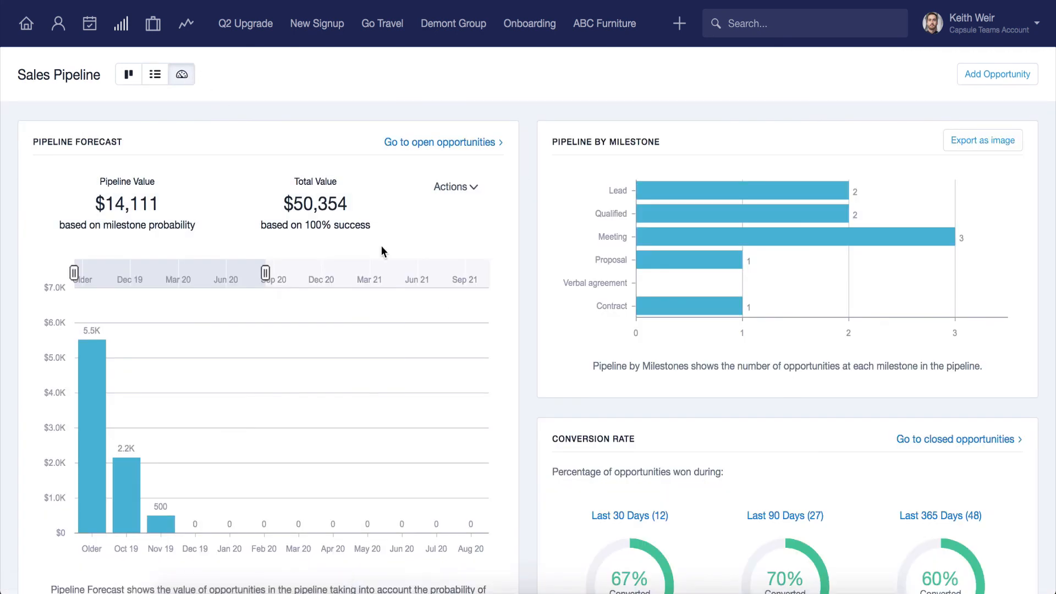
scroll(535, 421, down, 3)
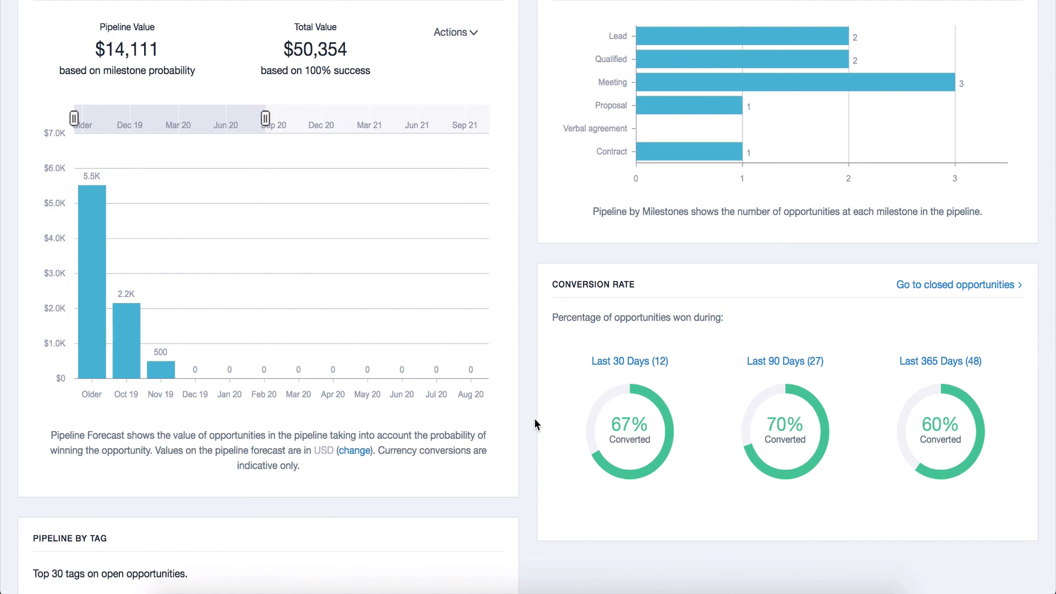
click(614, 367)
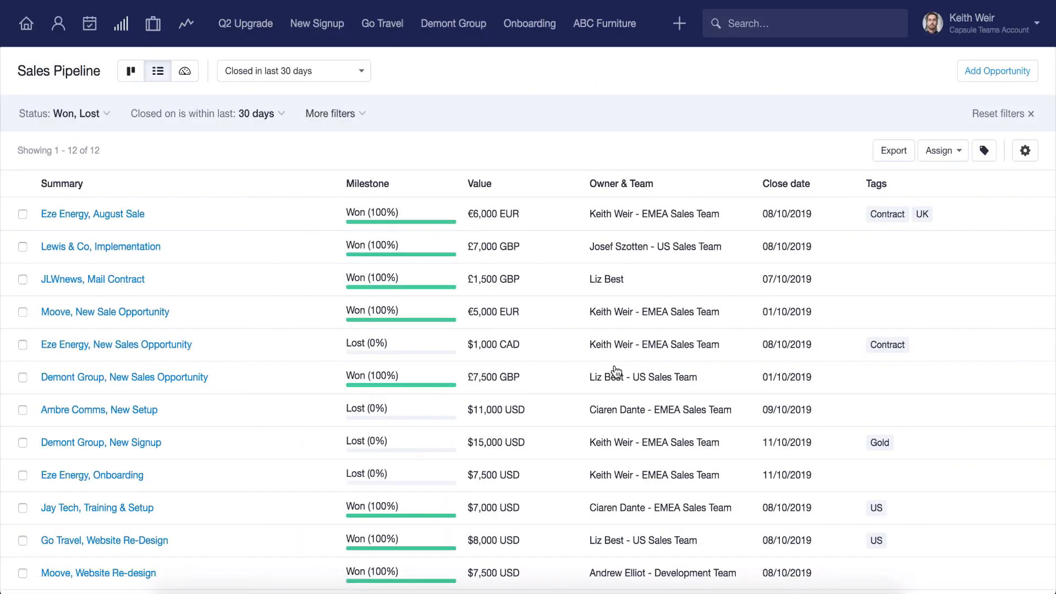
scroll(616, 372, down, 2)
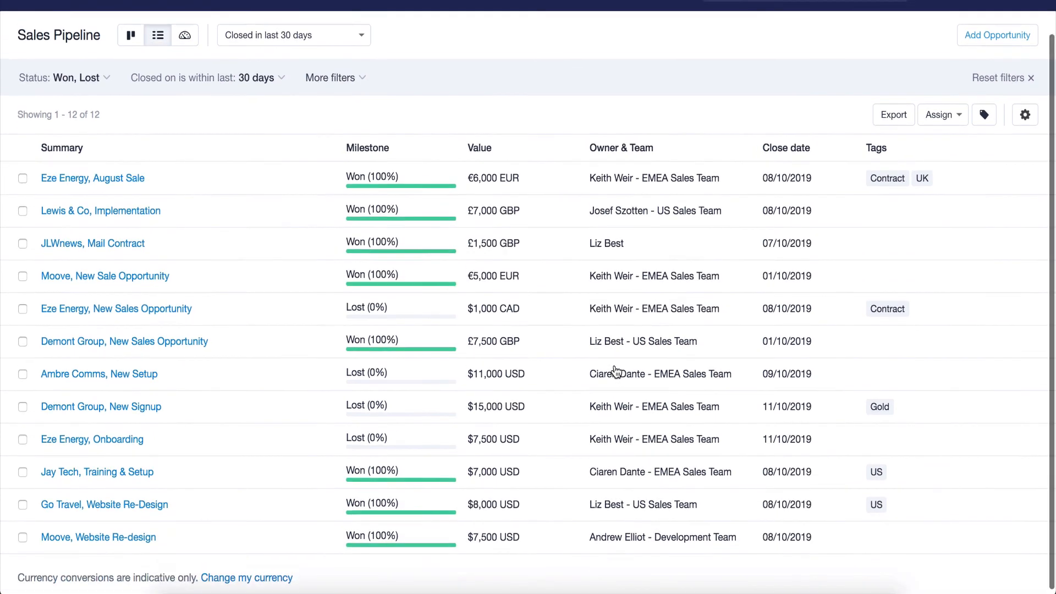
scroll(616, 372, up, 2)
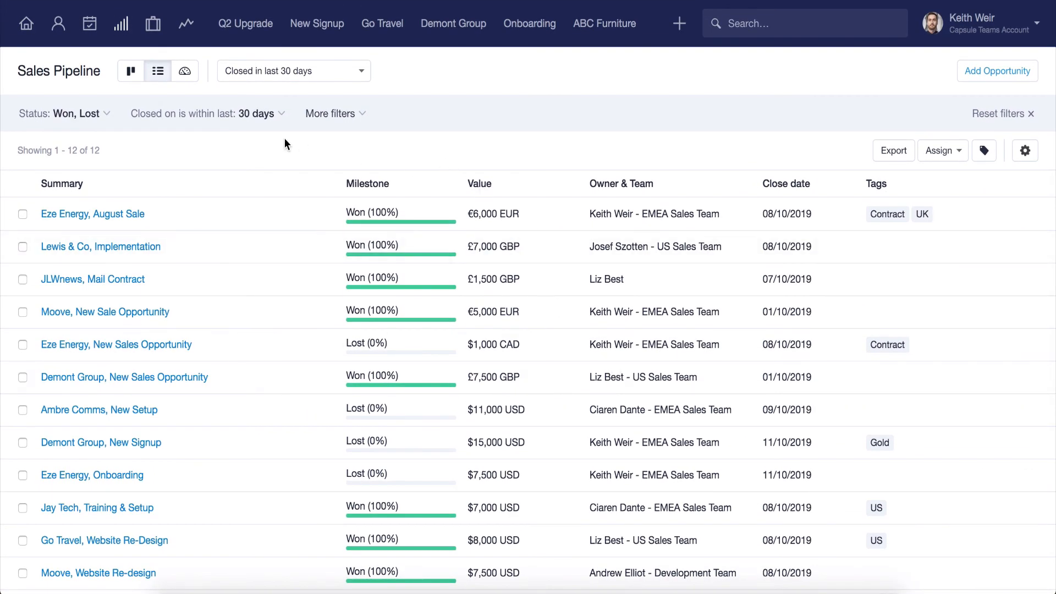
click(190, 71)
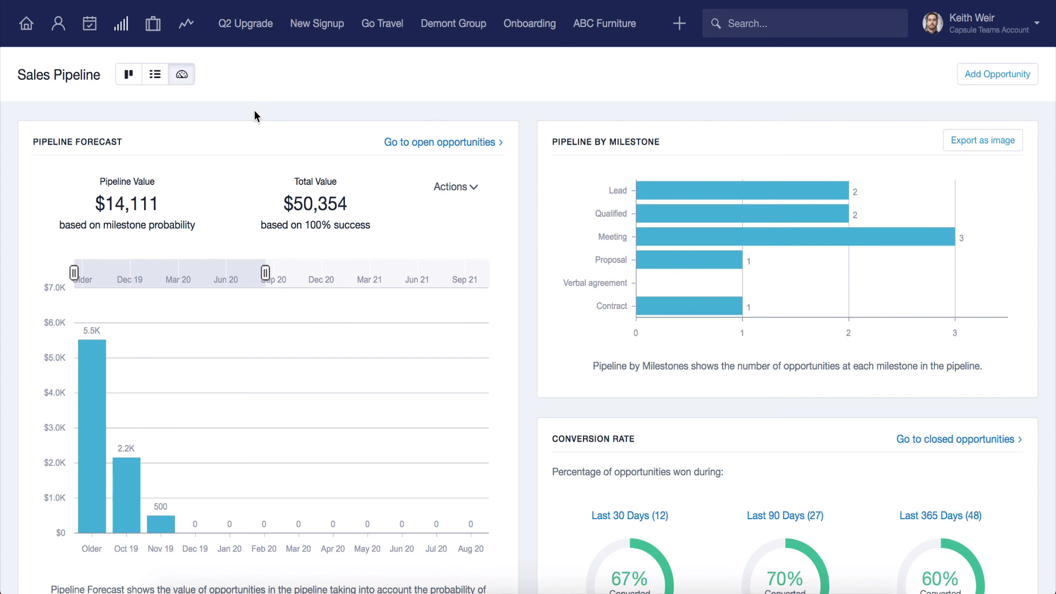
Examine this year's Pipeline Growth report by monthly value, including the monthly breakdown table under the chart.
click(198, 33)
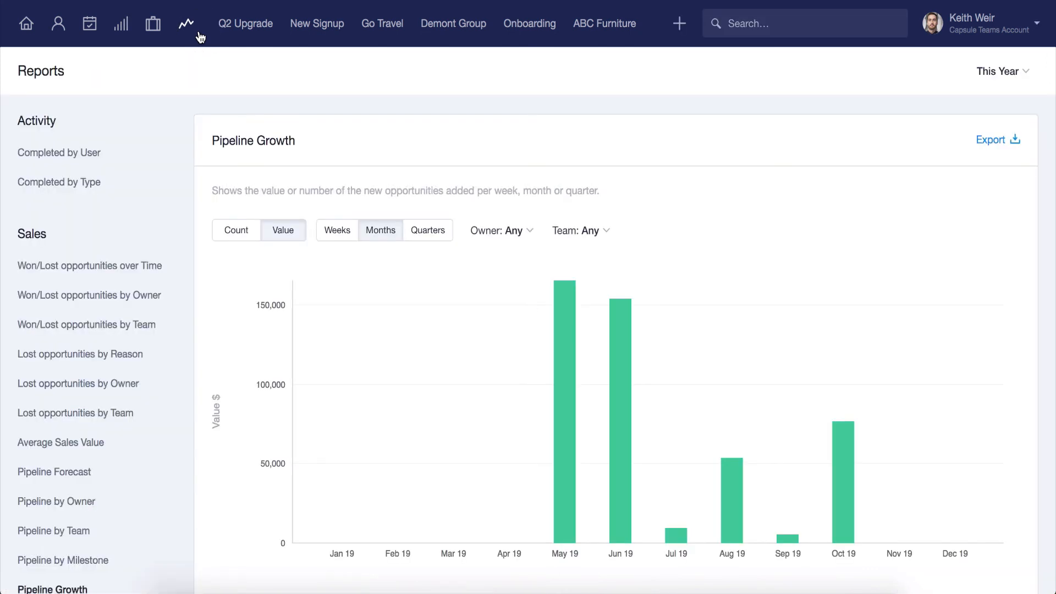
scroll(192, 152, down, 5)
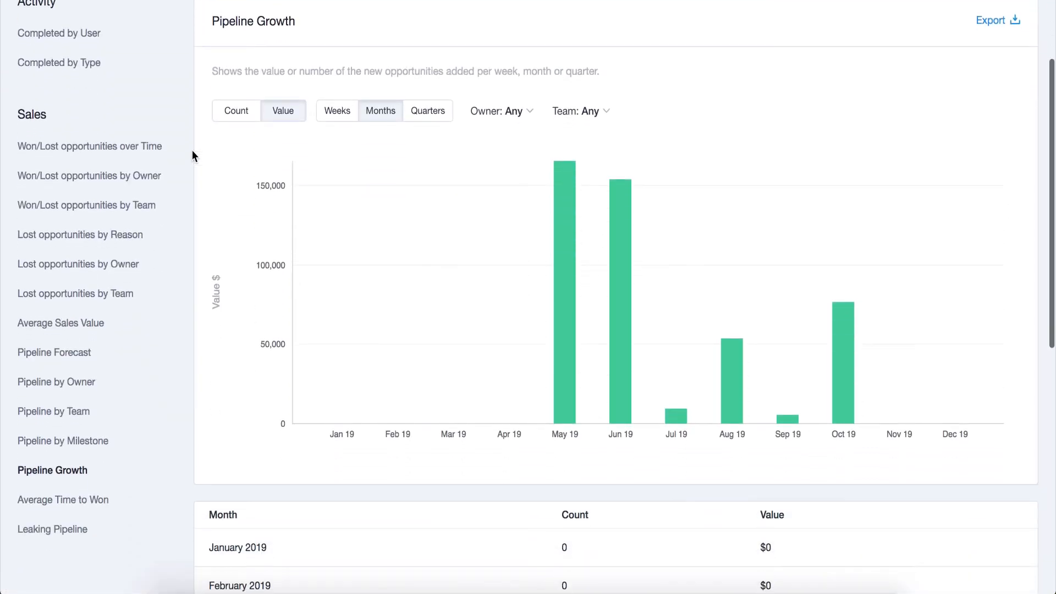
scroll(192, 151, down, 5)
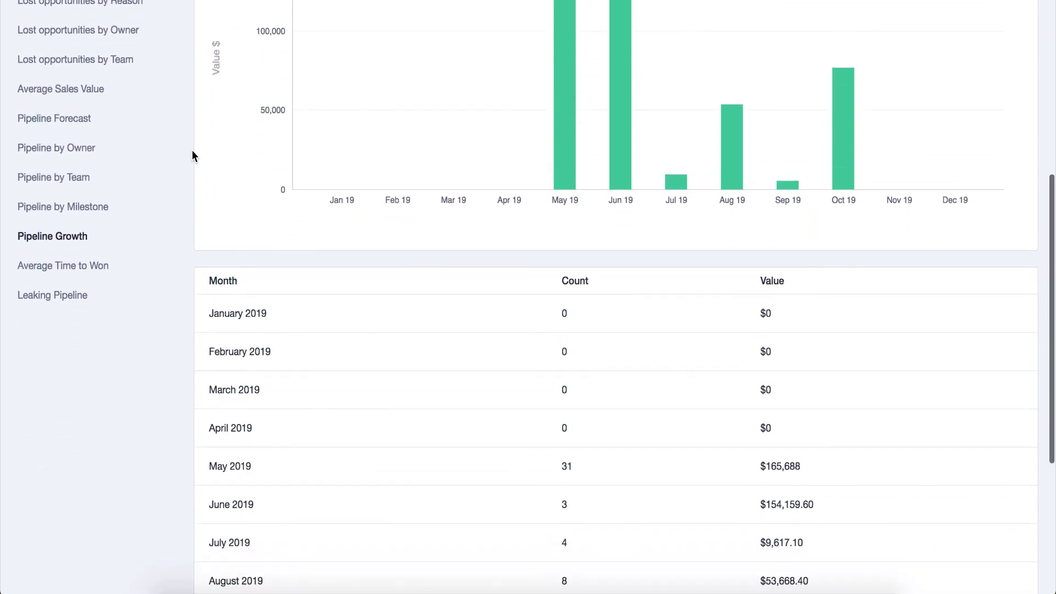
scroll(192, 151, down, 3)
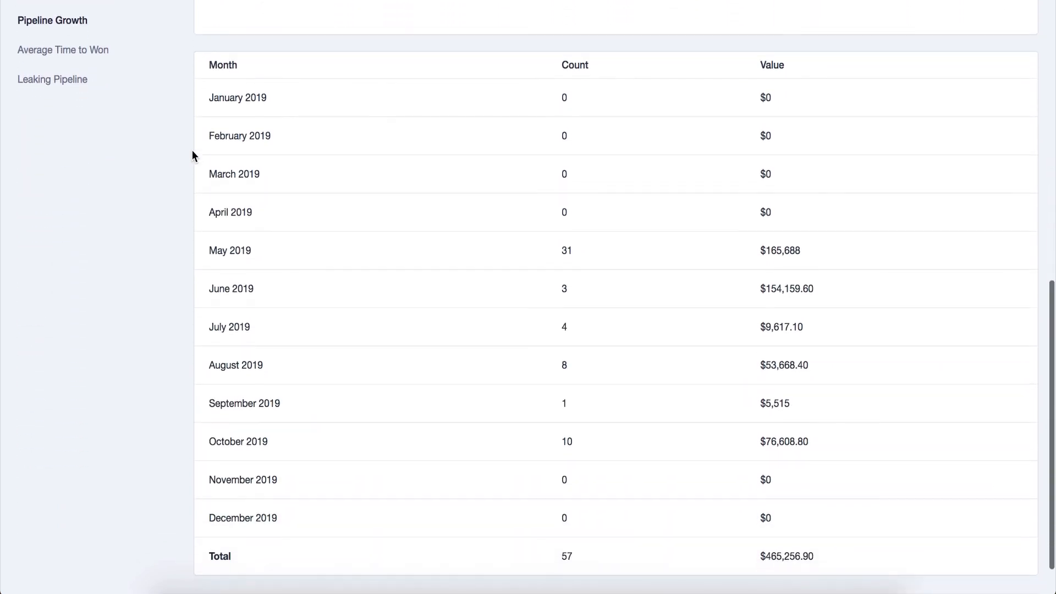
scroll(192, 151, up, 2)
scroll(192, 151, up, 6)
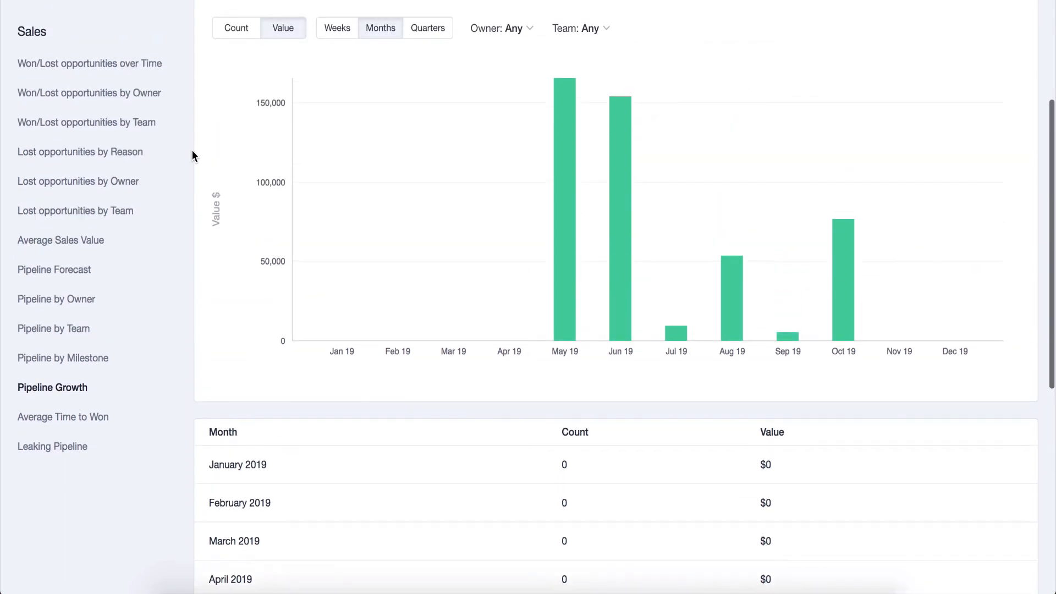
Examine the Average Time to Won report, including its chart and the per-owner table of days spent at each milestone.
click(102, 416)
scroll(179, 411, down, 6)
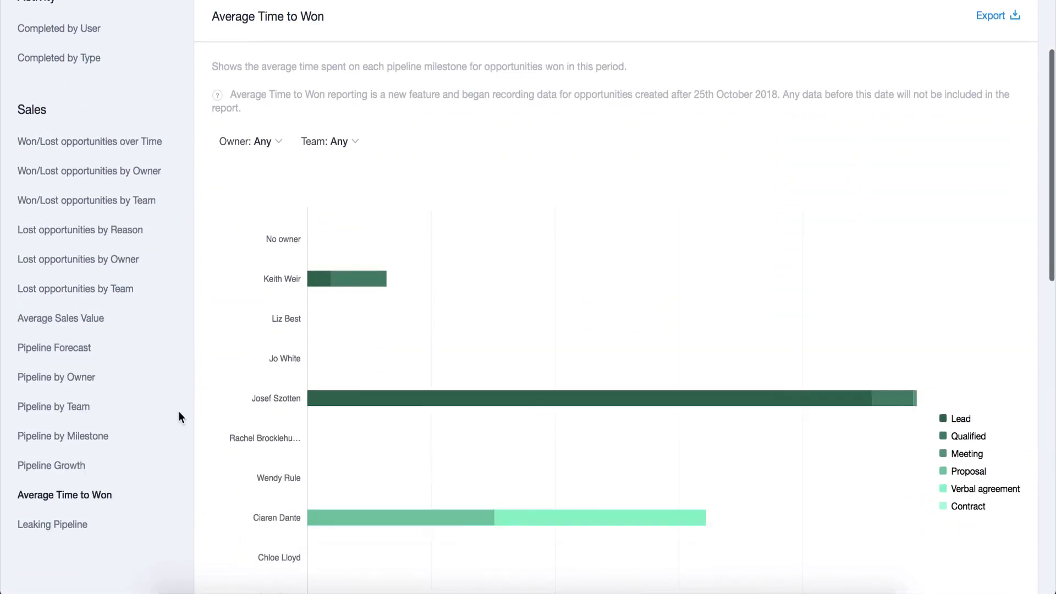
scroll(179, 412, down, 7)
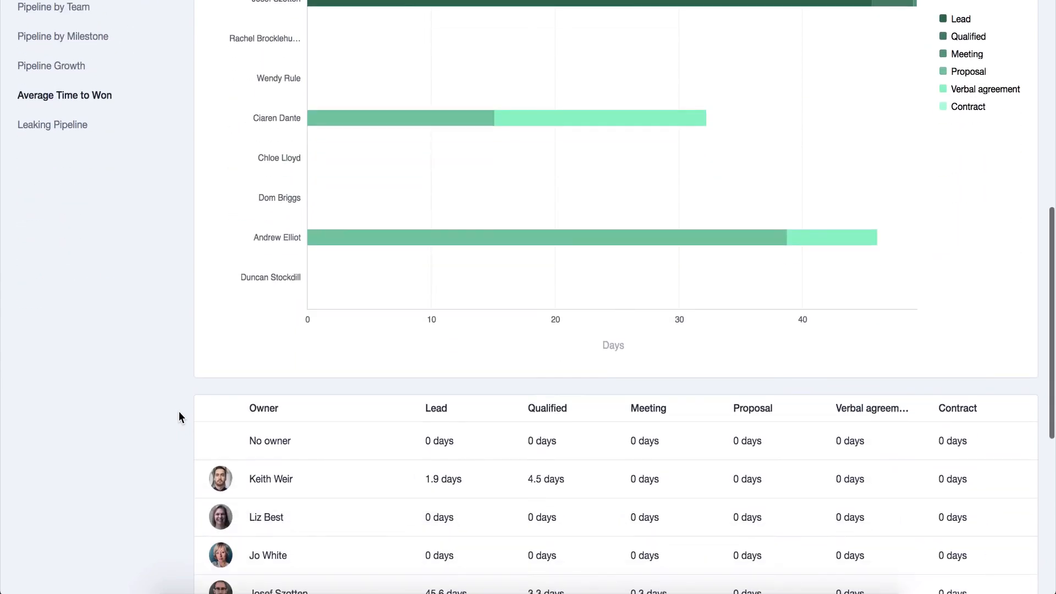
scroll(180, 411, down, 3)
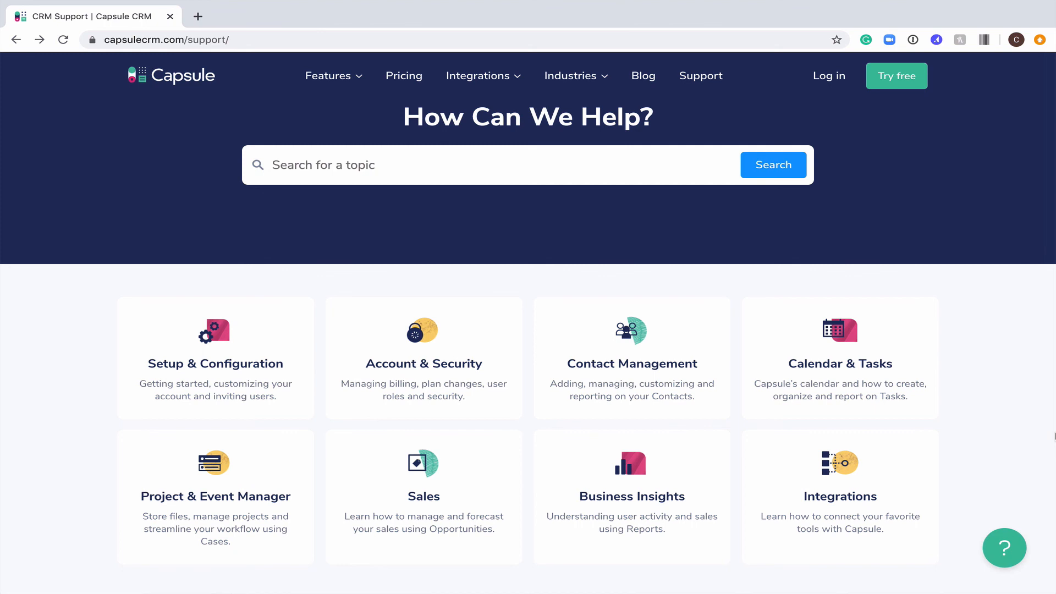
Open the support team's Contact Us page from the other ways to get help on the Capsule support site.
scroll(528, 322, down, 8)
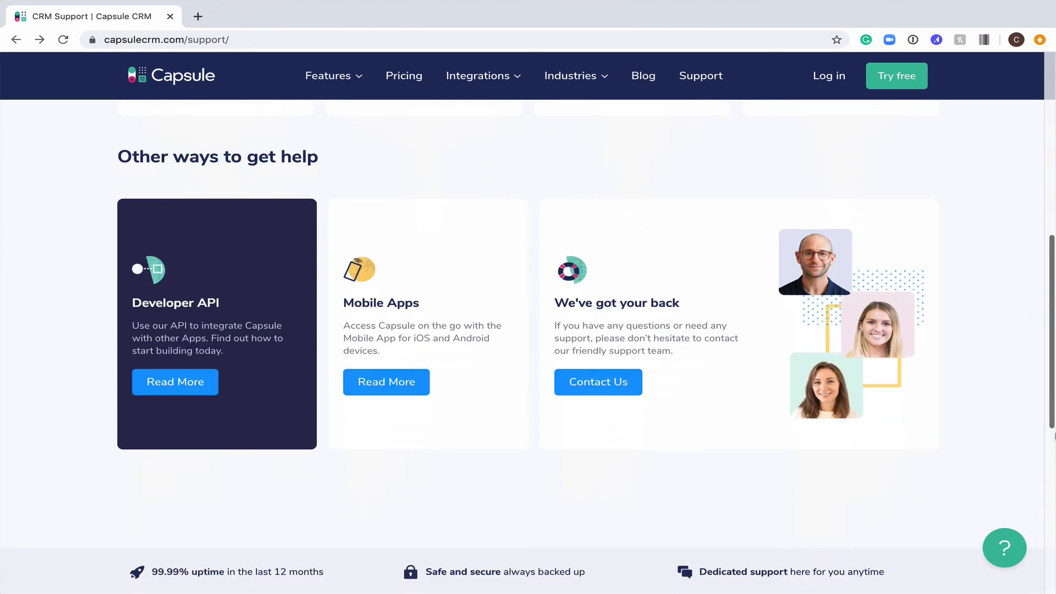
click(610, 357)
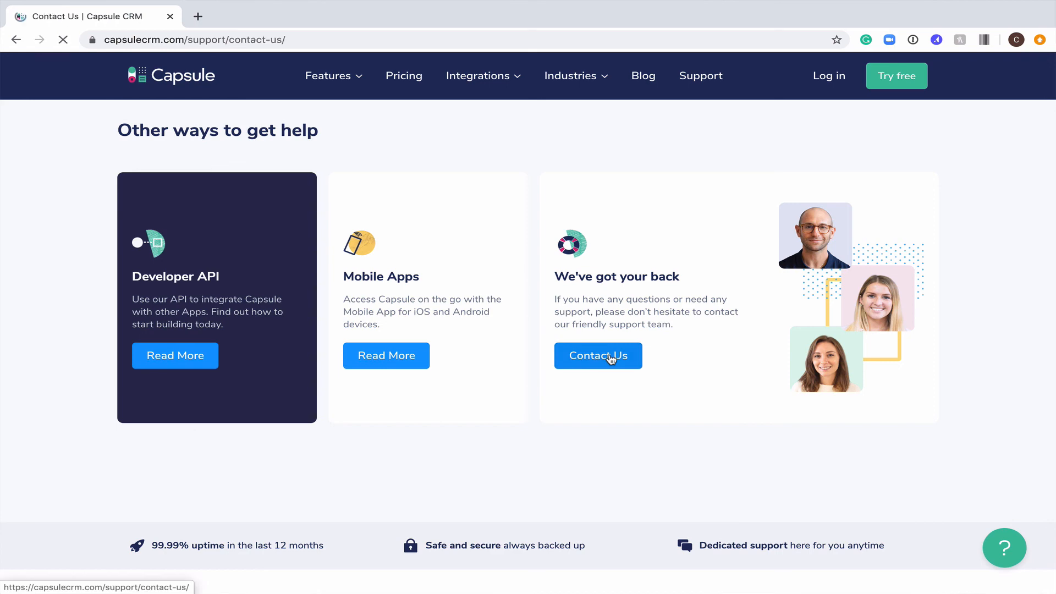